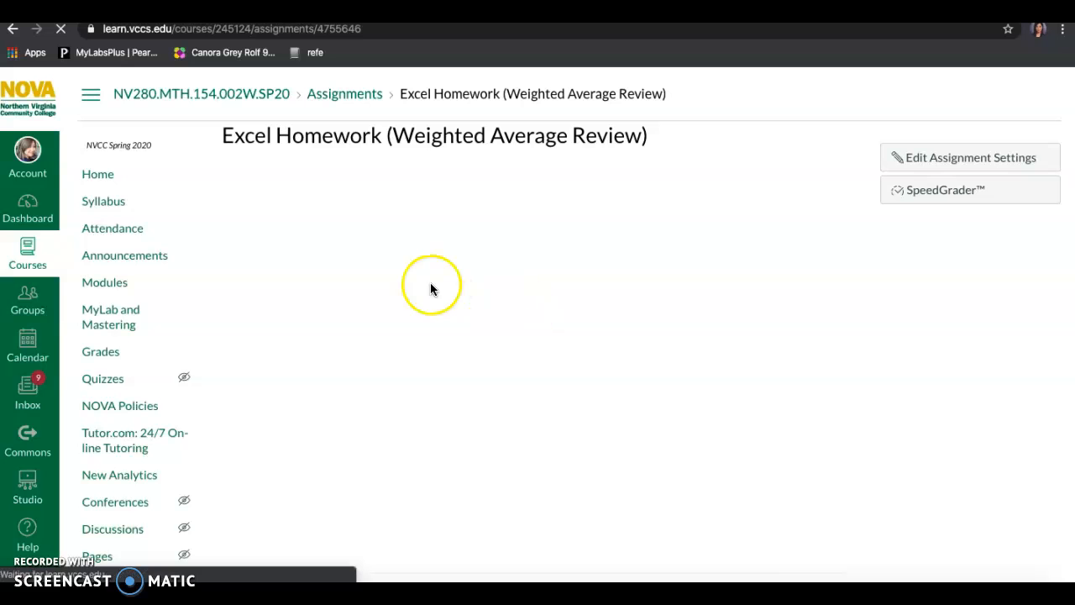
# - Launch the Chapter 1-2 Grades project, download its Chapter_1-2_Grades_Start workbook from the starting materials, and open it in Excel
pyautogui.click(299, 476)
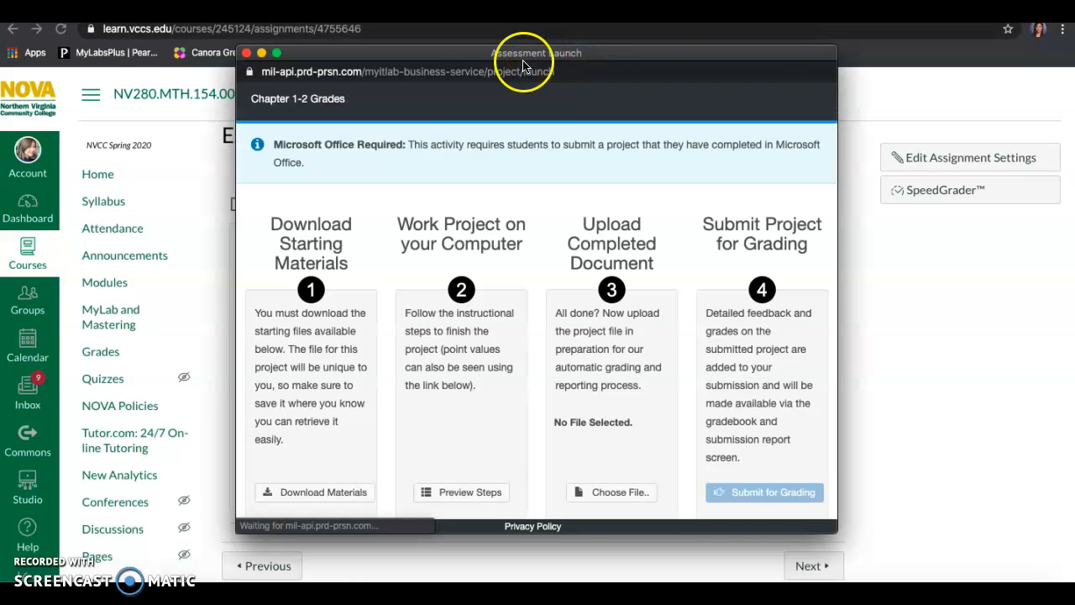
pyautogui.click(306, 493)
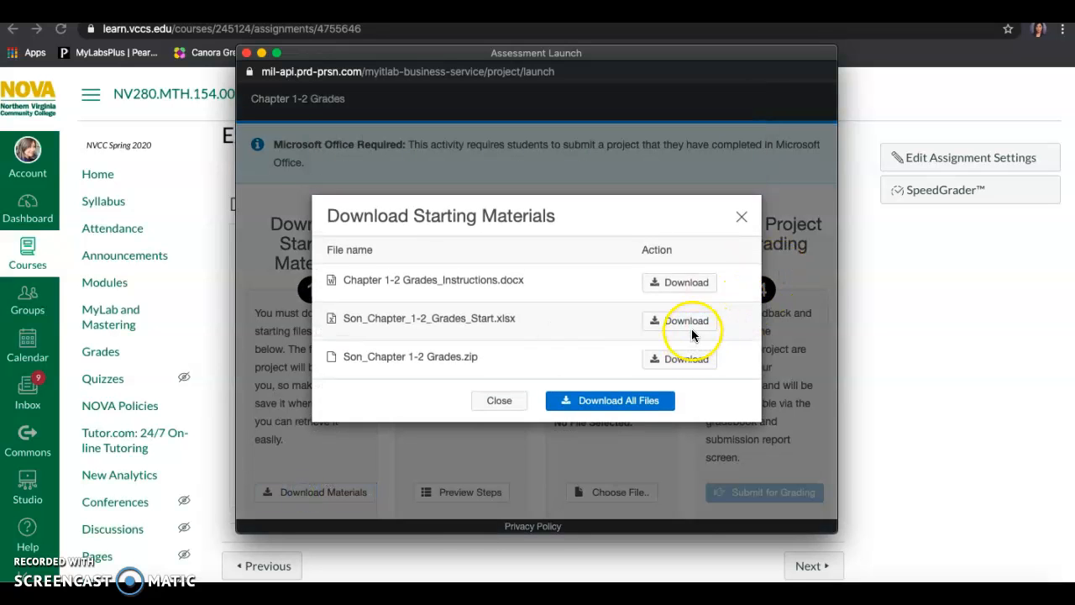
pyautogui.click(690, 322)
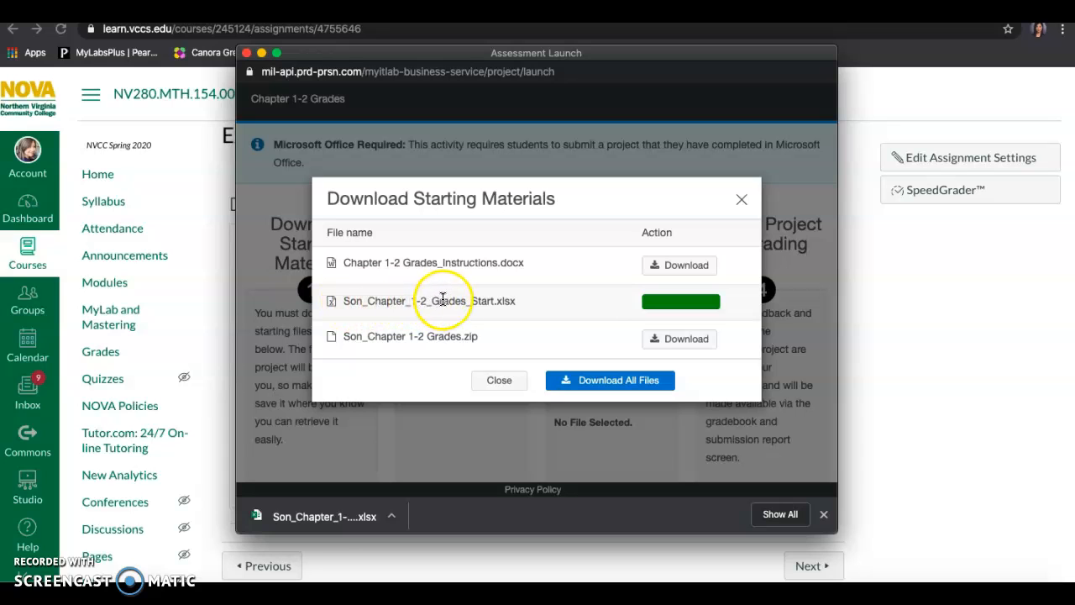
pyautogui.click(342, 514)
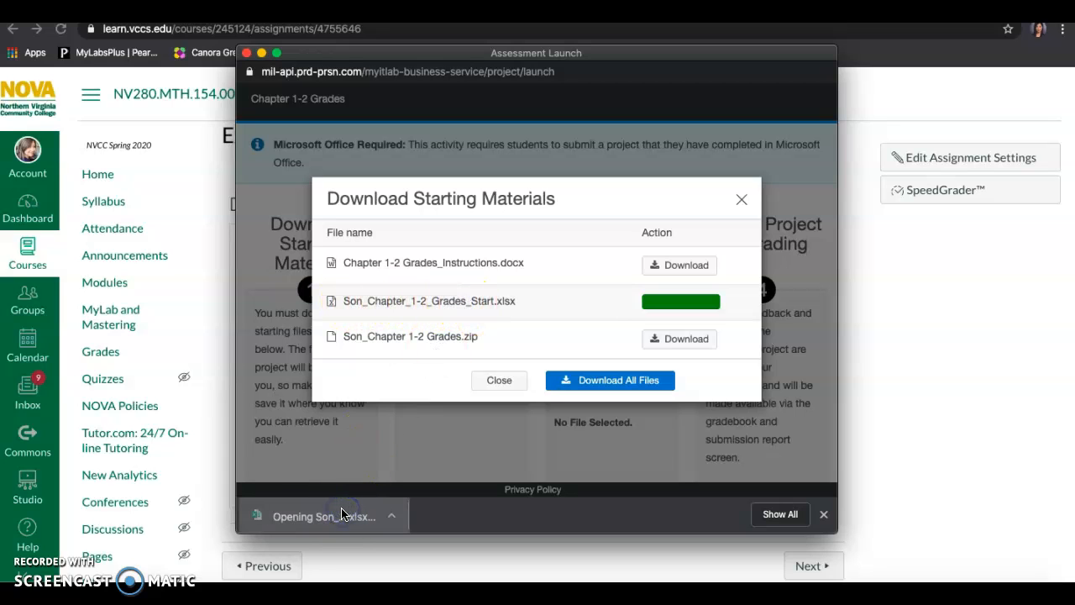
pyautogui.click(823, 514)
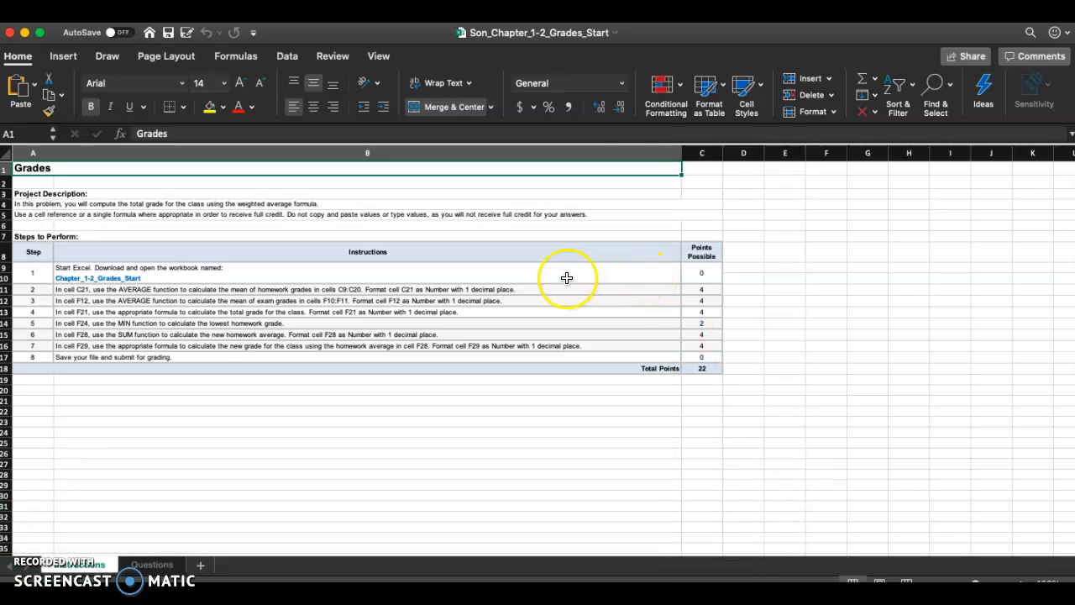
# - Highlight the step 1 number cell in yellow on the Instructions sheet
pyautogui.scroll(5, 566, 277)
pyautogui.hscroll(-5, 567, 278)
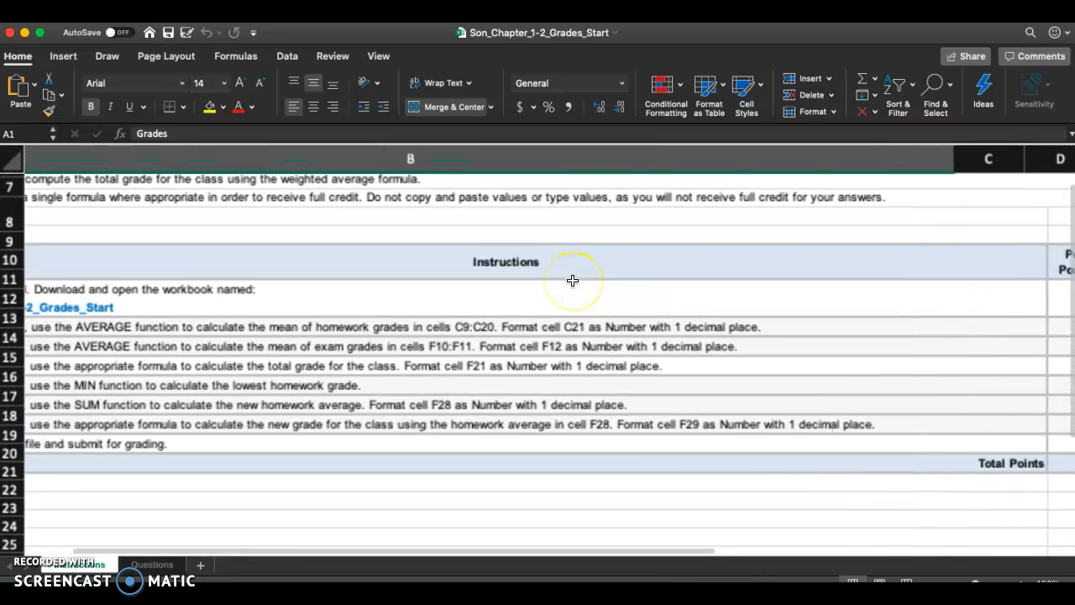
pyautogui.scroll(2, 573, 281)
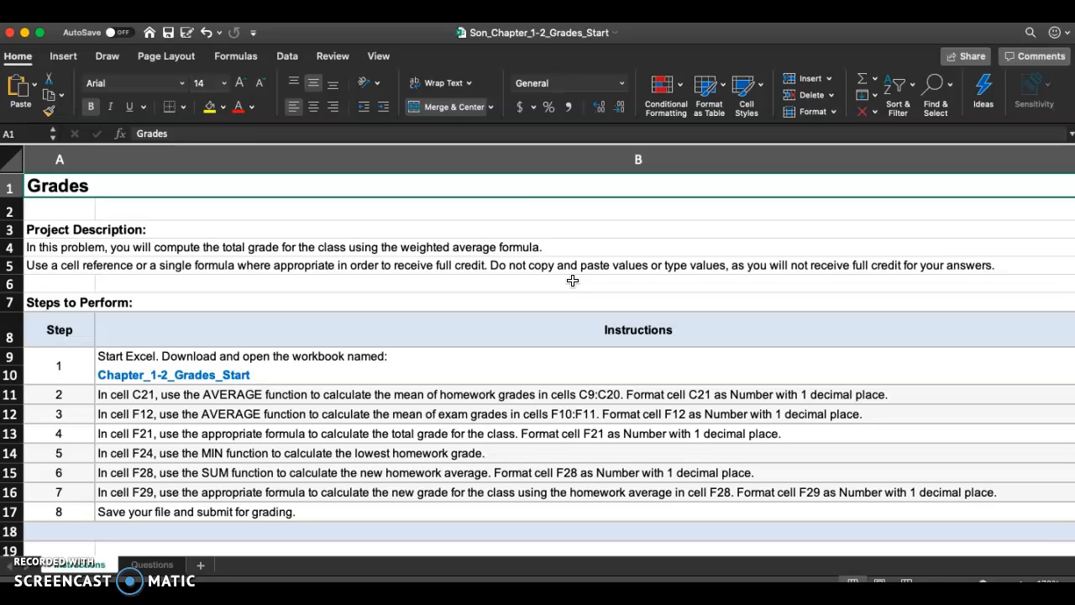
pyautogui.click(61, 370)
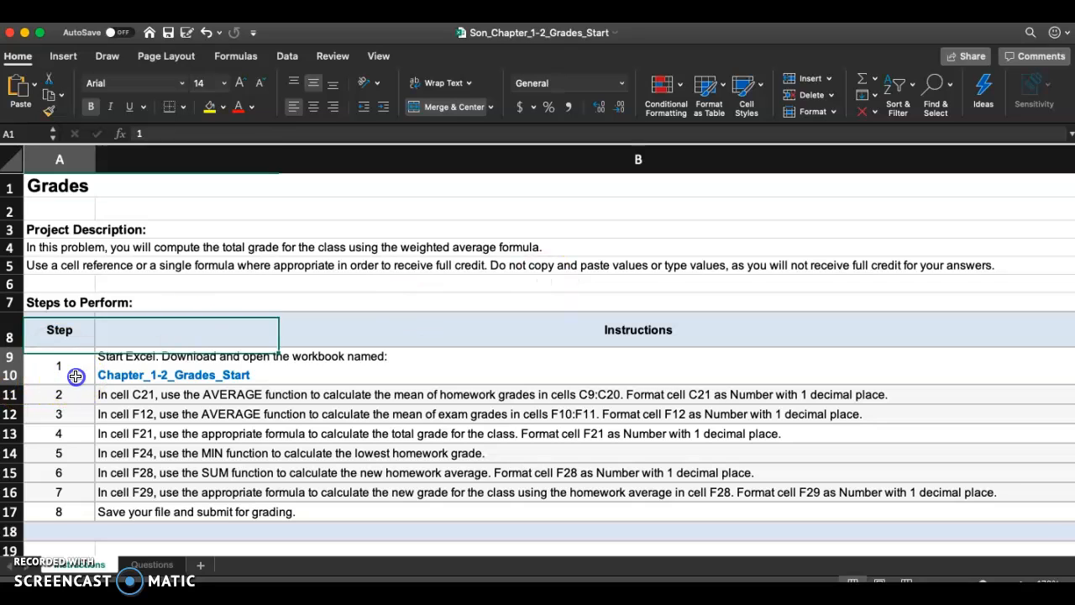
pyautogui.click(210, 110)
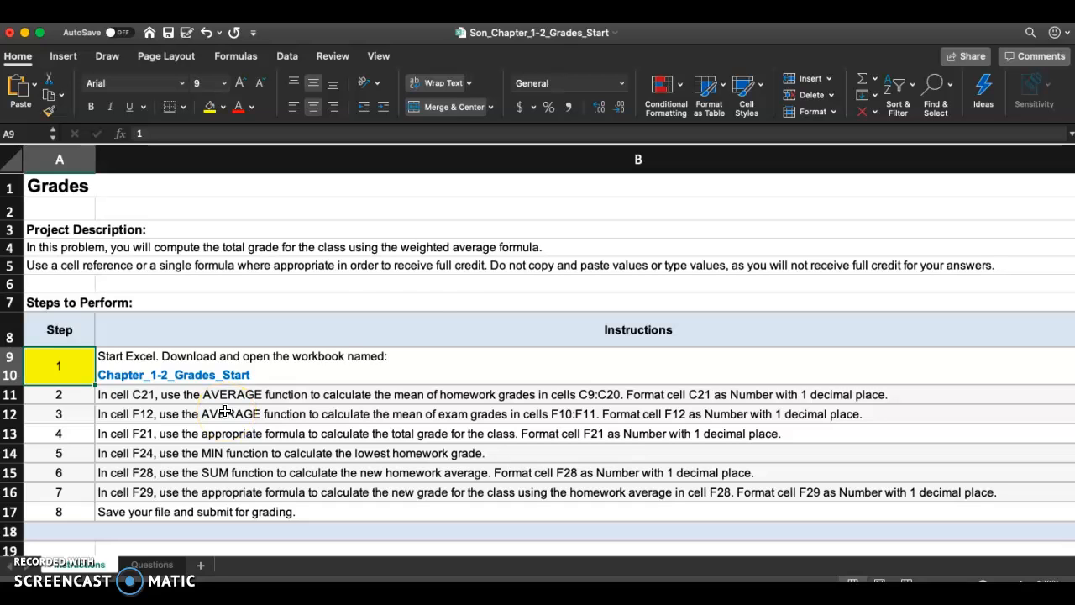
# - Select the step 2 number cell on the Instructions sheet and examine the homework grades and average cell on the Questions sheet
pyautogui.click(82, 397)
pyautogui.scroll(-1, 126, 424)
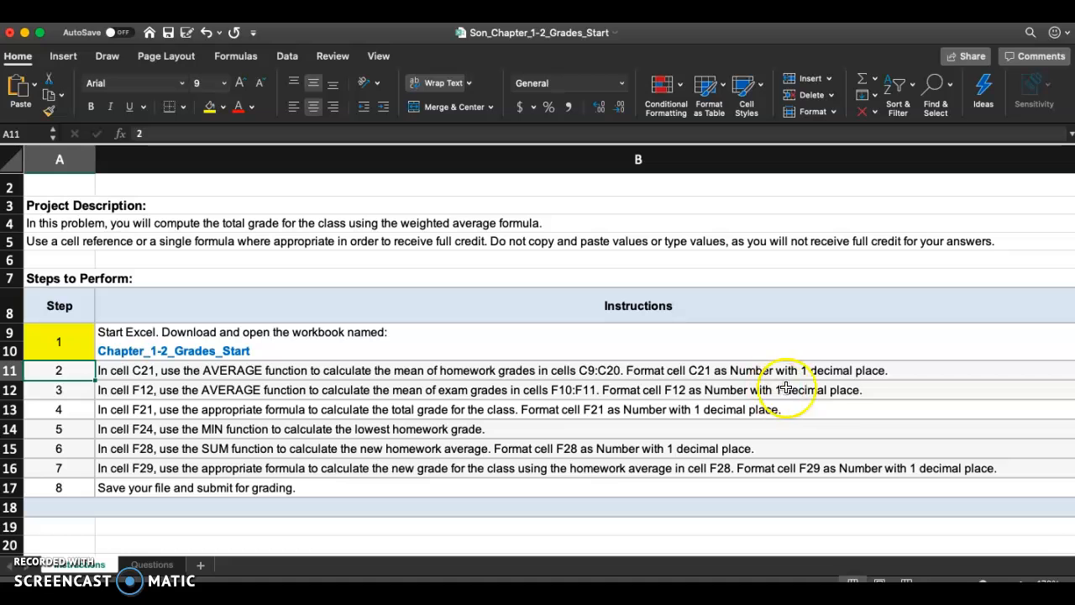
pyautogui.click(157, 565)
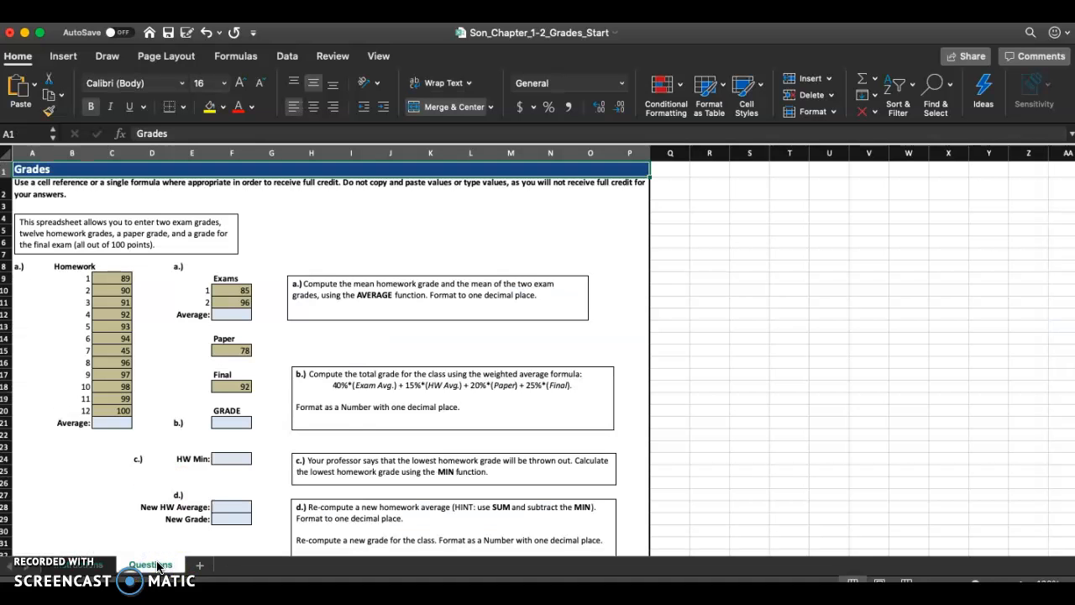
pyautogui.scroll(5, 131, 232)
pyautogui.hscroll(-3, 132, 232)
pyautogui.scroll(-5, 131, 232)
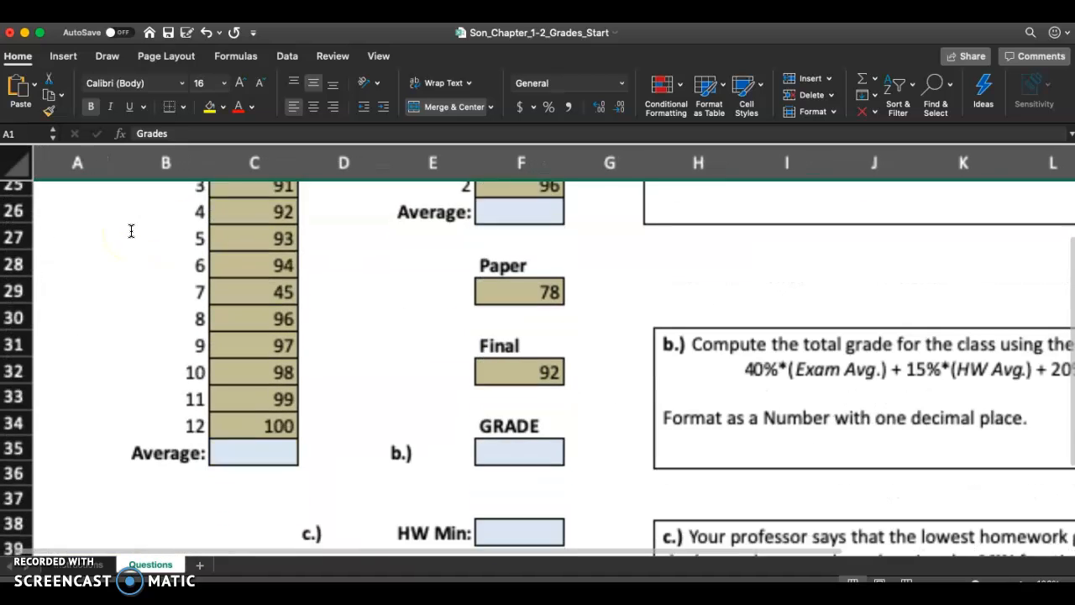
pyautogui.click(229, 438)
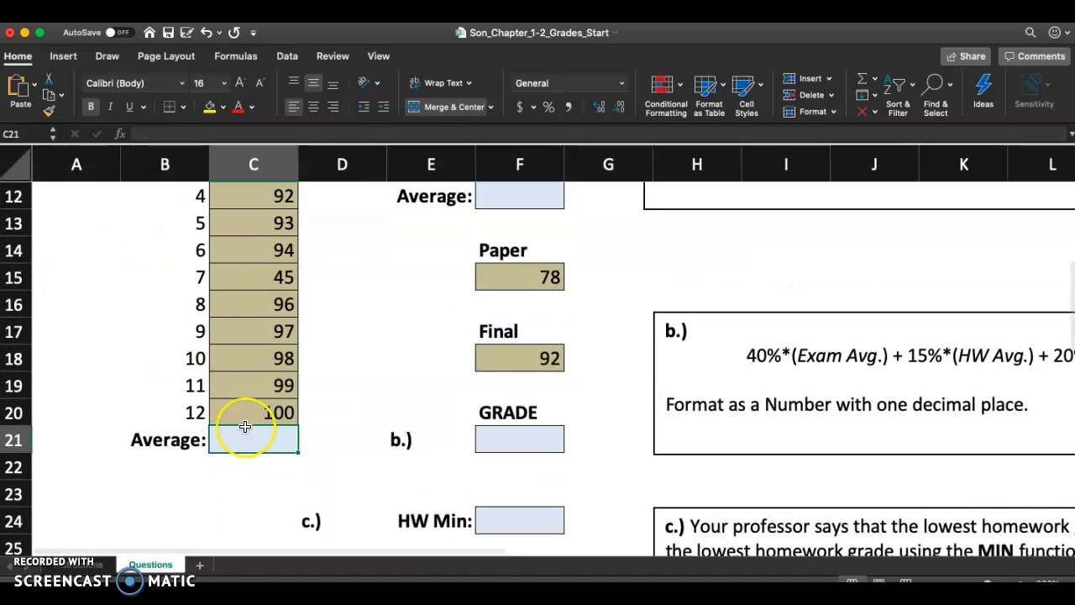
pyautogui.scroll(-2, 340, 350)
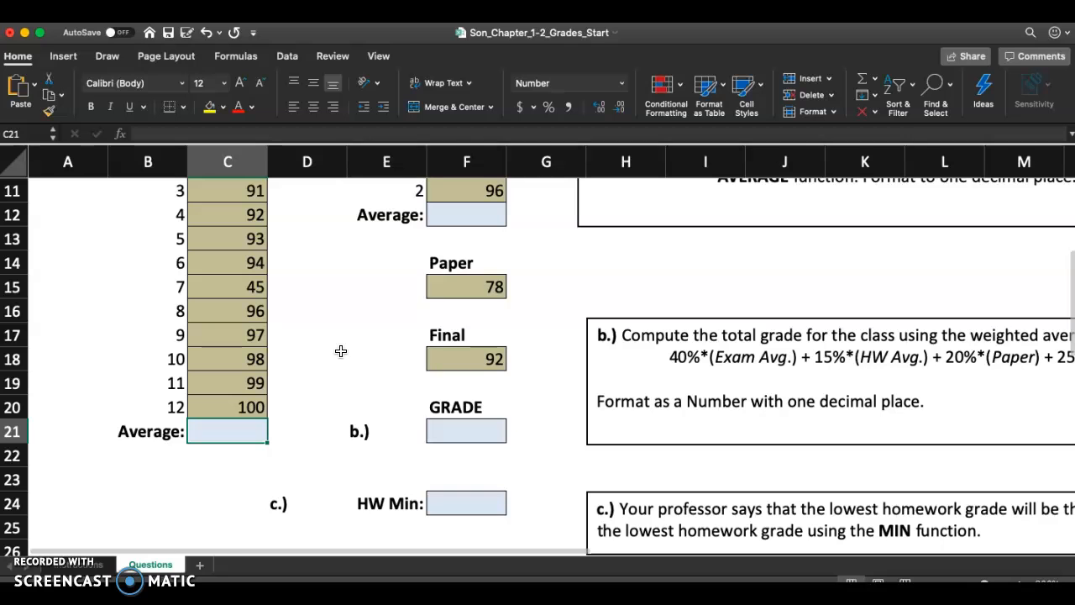
pyautogui.scroll(-2, 326, 408)
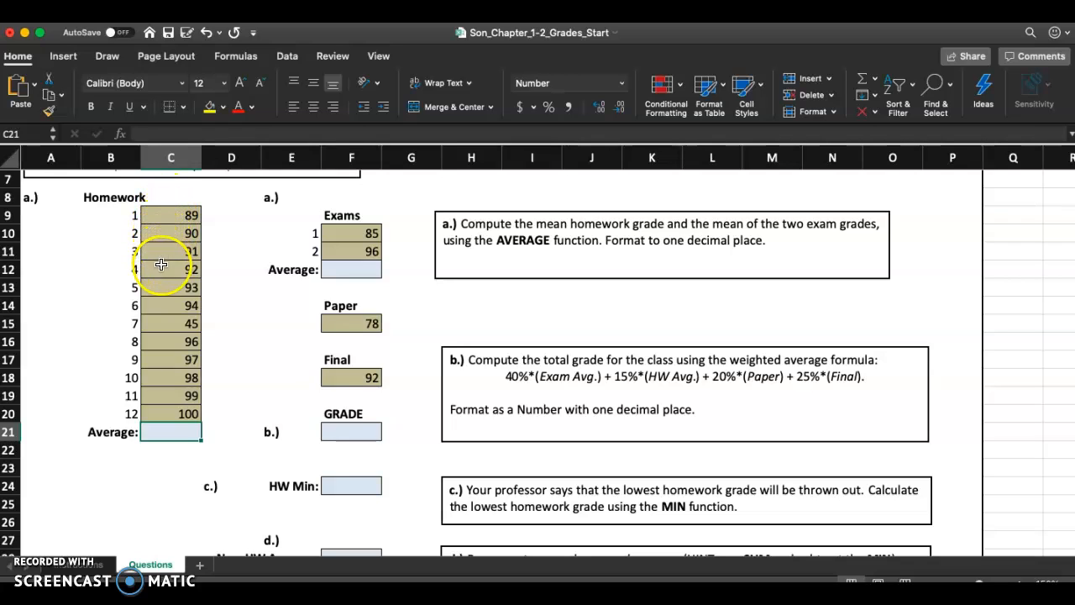
pyautogui.click(160, 323)
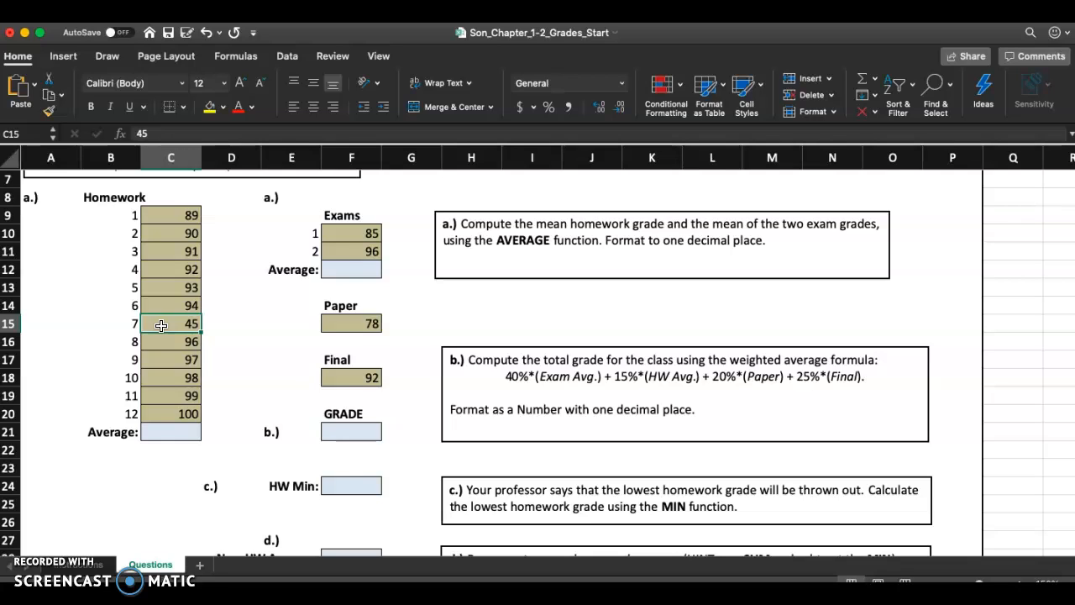
# - Enter =AVERAGE(C9:C20) in cell C21 to calculate the mean of the homework grades
pyautogui.click(174, 433)
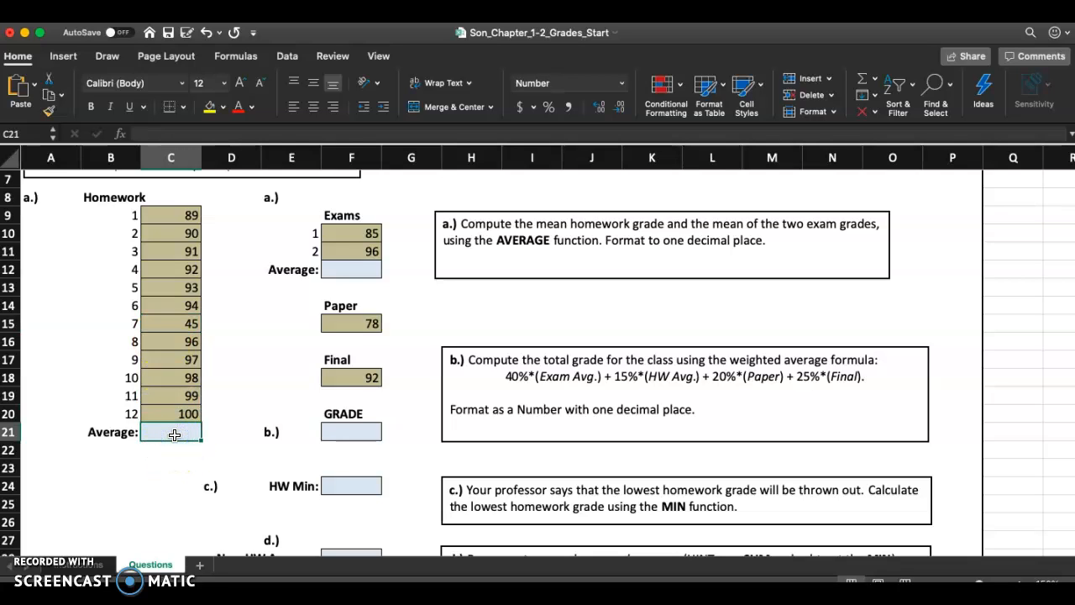
pyautogui.write('=')
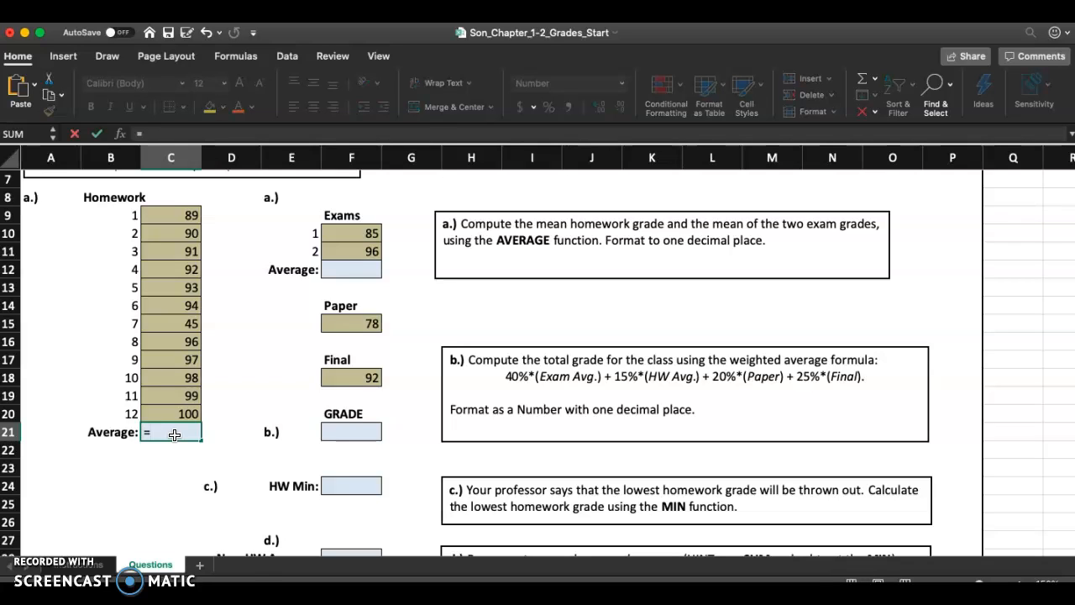
pyautogui.write('av')
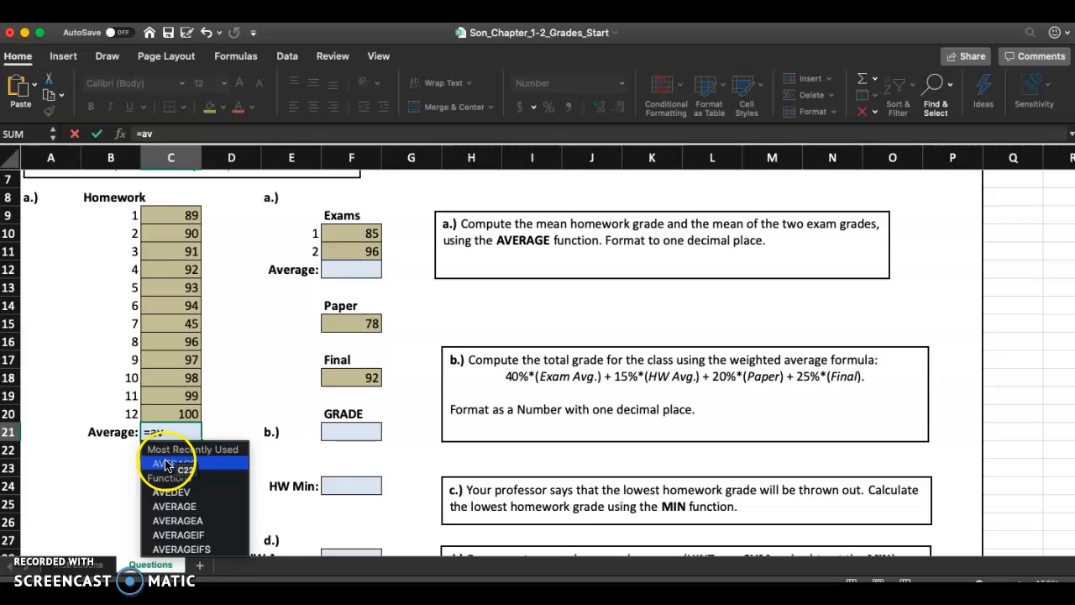
pyautogui.doubleClick(229, 464)
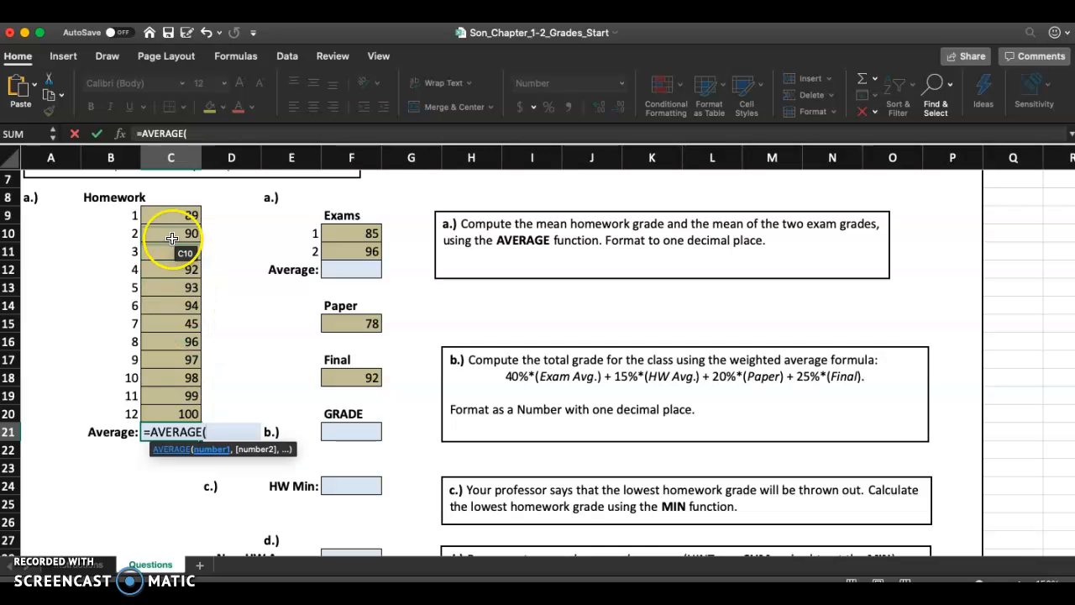
pyautogui.moveTo(164, 216); pyautogui.dragTo(156, 413)
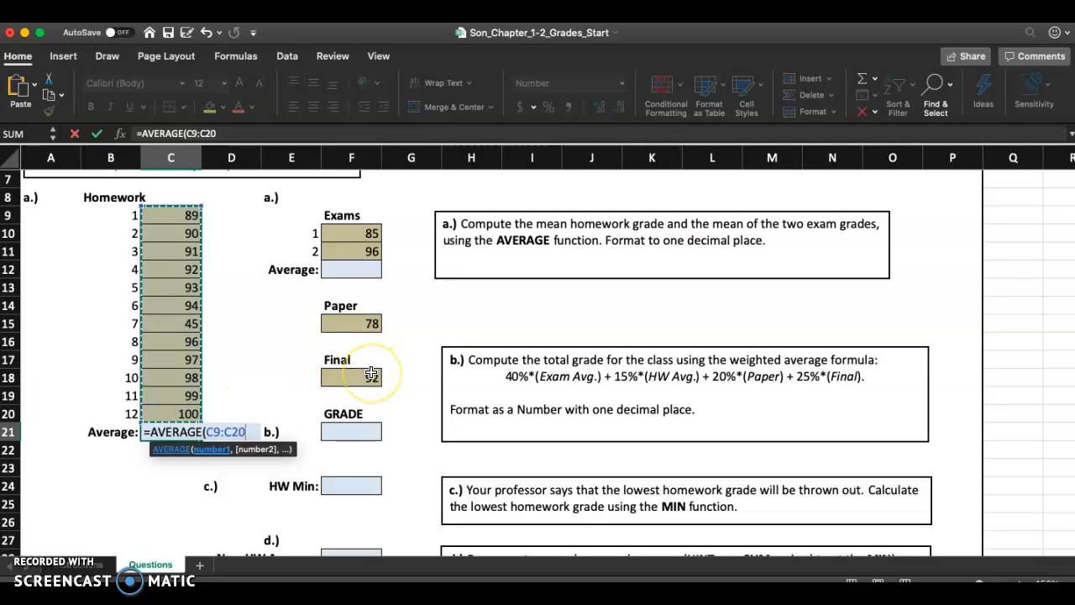
pyautogui.press('Return')
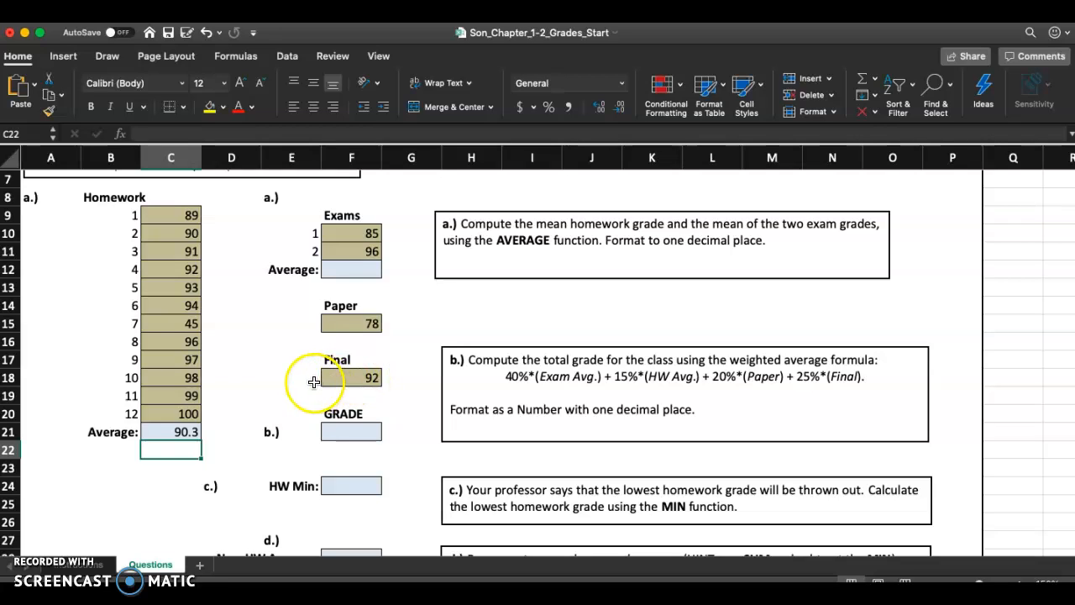
# - Apply the Number format to the homework average in cell C21
pyautogui.click(172, 429)
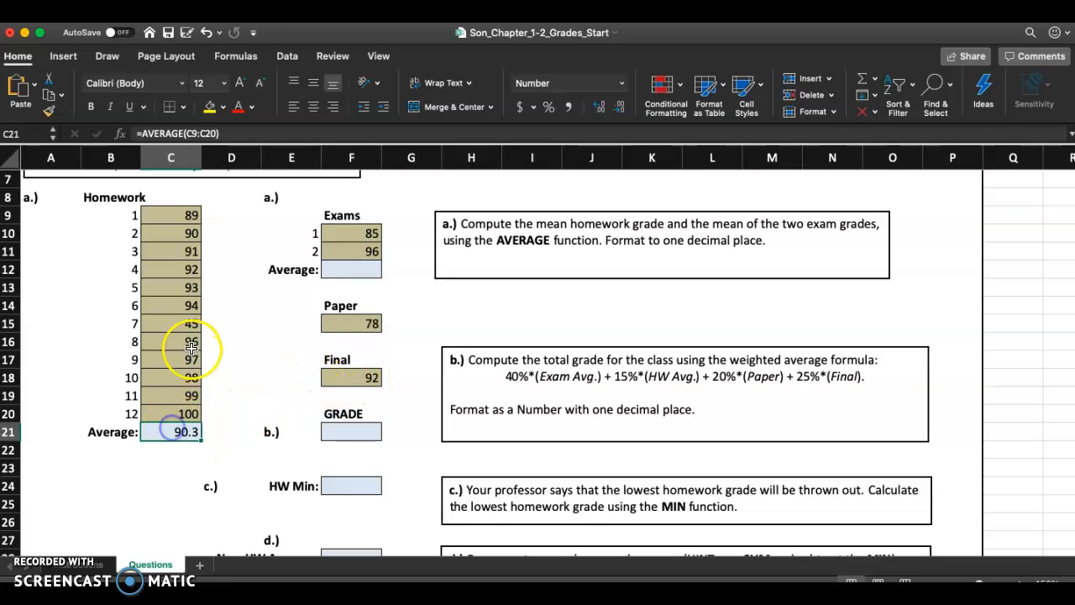
pyautogui.click(171, 322)
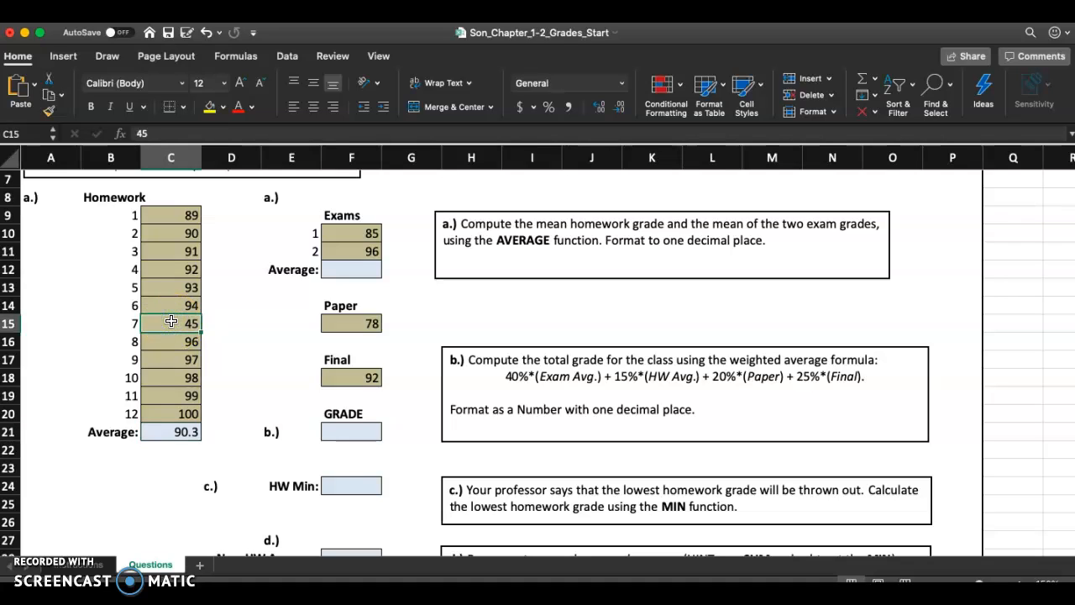
pyautogui.click(154, 433)
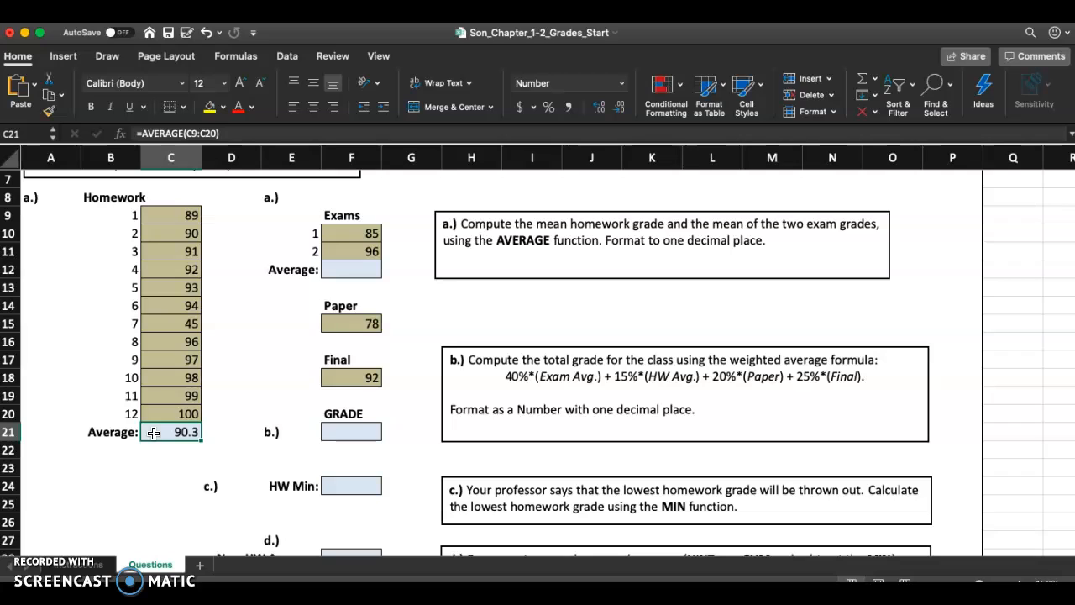
pyautogui.click(622, 82)
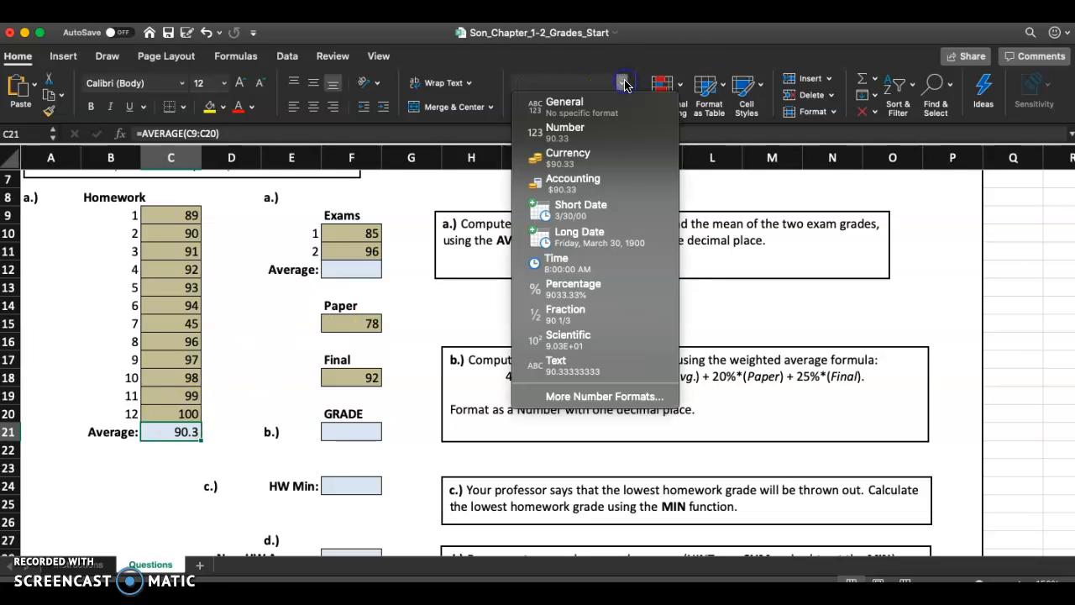
pyautogui.click(613, 135)
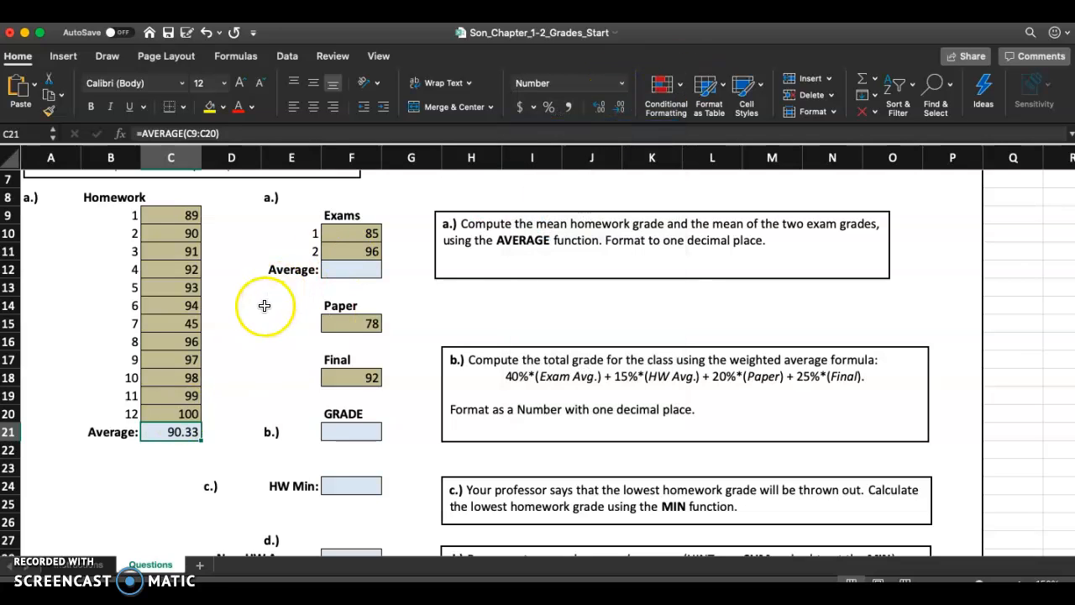
pyautogui.click(263, 306)
# - Highlight the step 2 number cell in yellow on the Instructions sheet and select the step 3 number cell
pyautogui.click(83, 565)
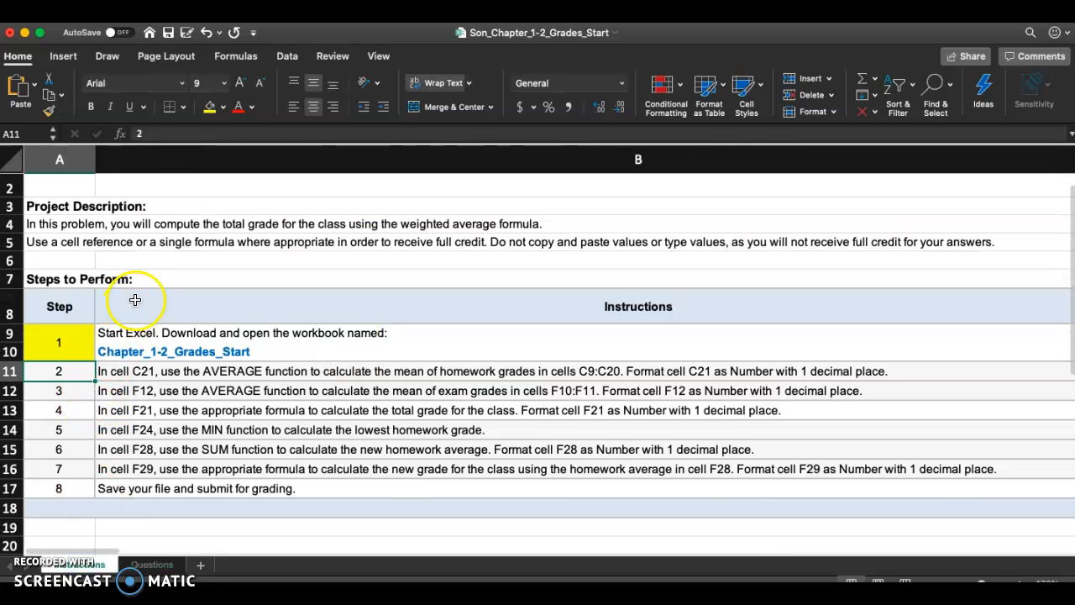
pyautogui.click(210, 109)
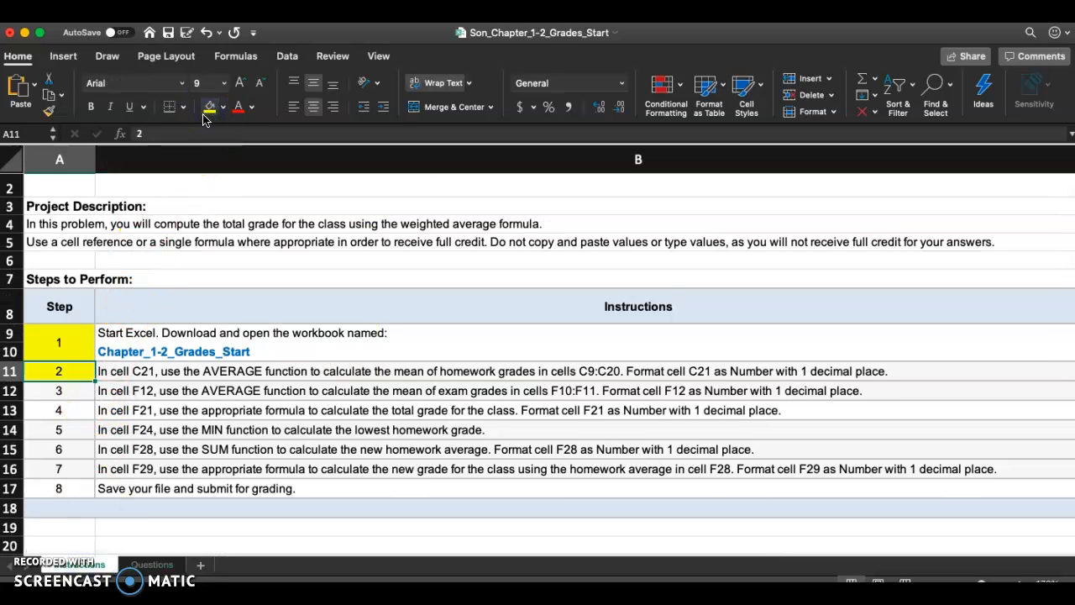
pyautogui.click(73, 393)
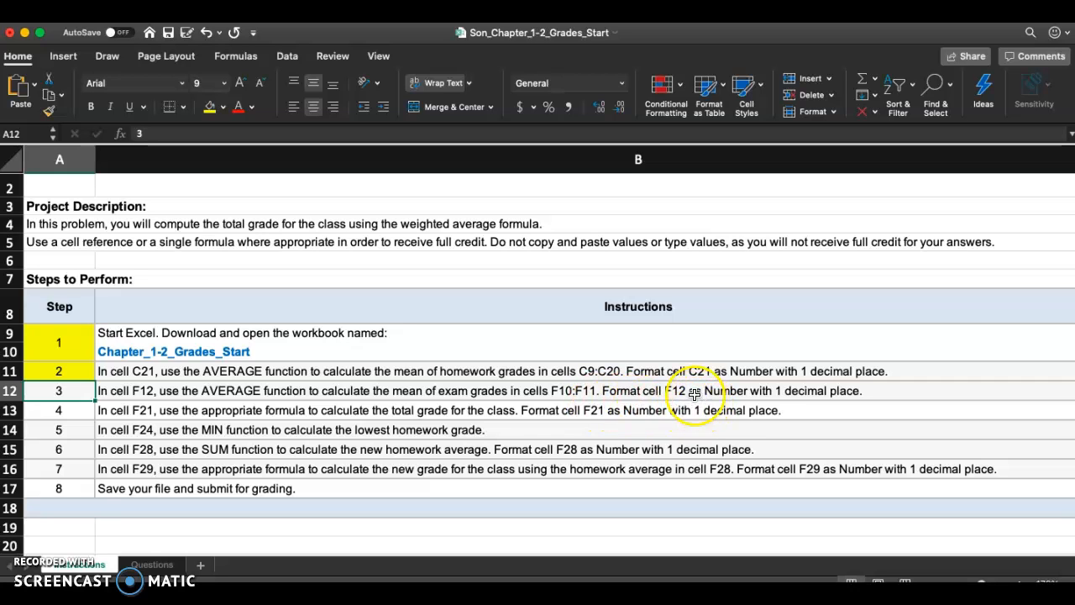
# - Enter =AVERAGE(F10:F11) in cell F12 of the Questions sheet to calculate the mean of the exam grades
pyautogui.click(141, 569)
pyautogui.click(365, 267)
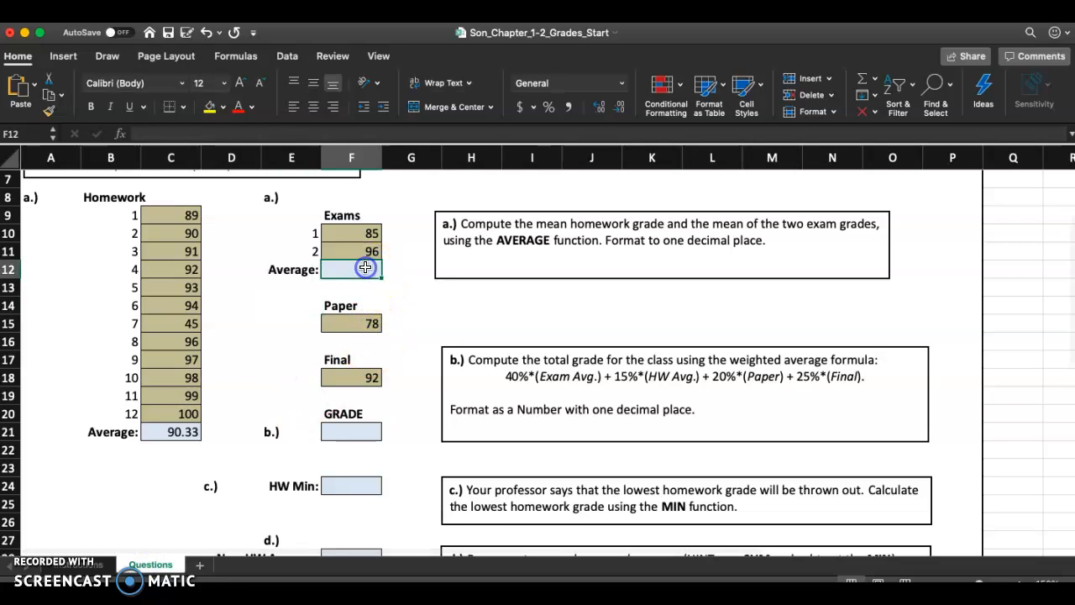
pyautogui.write('=')
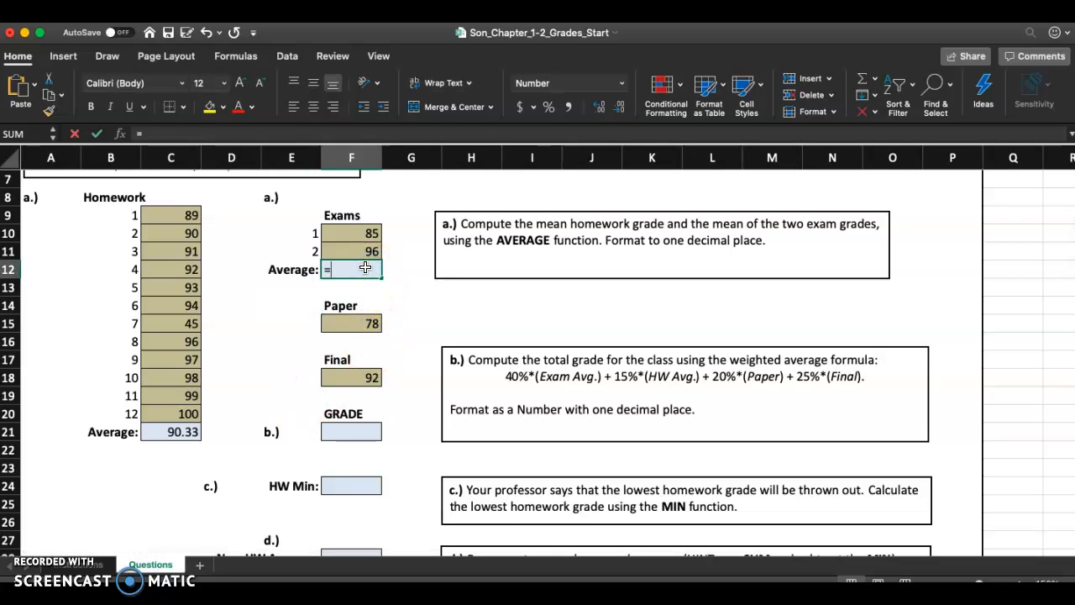
pyautogui.write('aver')
pyautogui.click(360, 302)
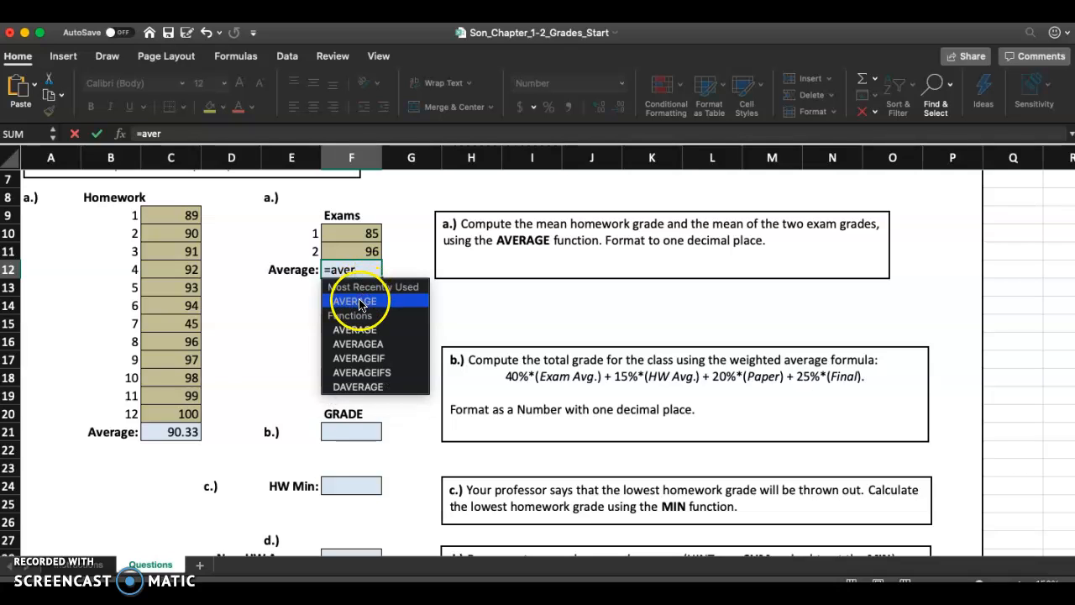
pyautogui.click(359, 303)
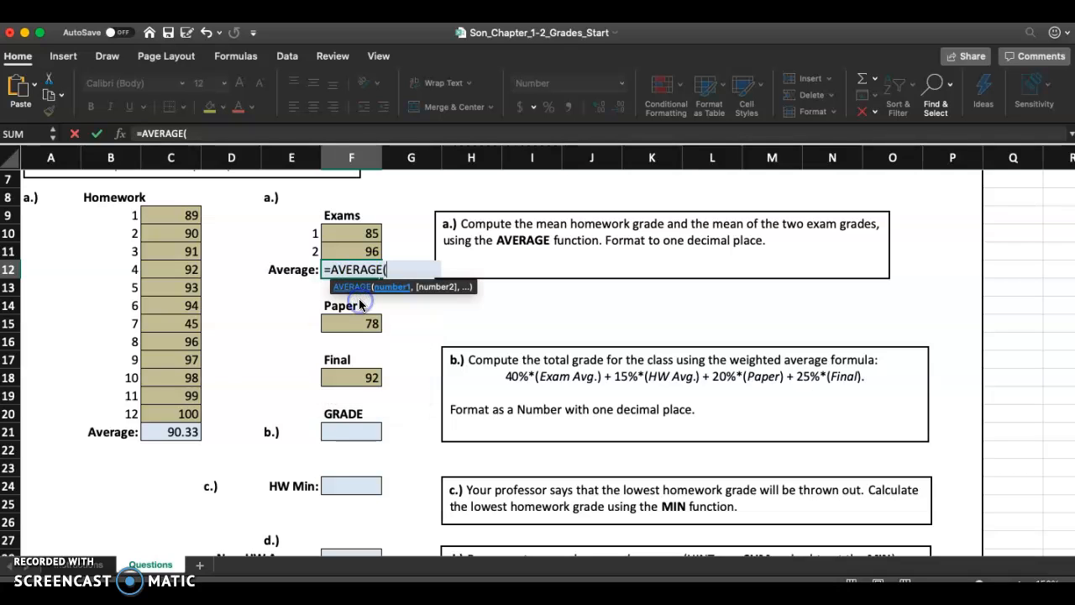
pyautogui.click(343, 233)
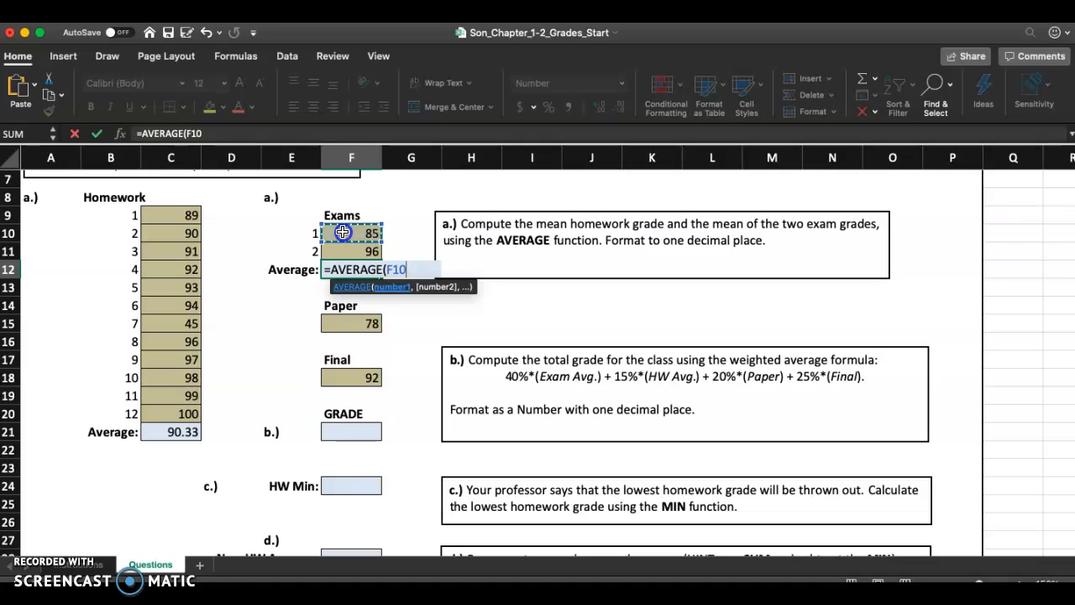
pyautogui.moveTo(342, 233); pyautogui.dragTo(338, 249)
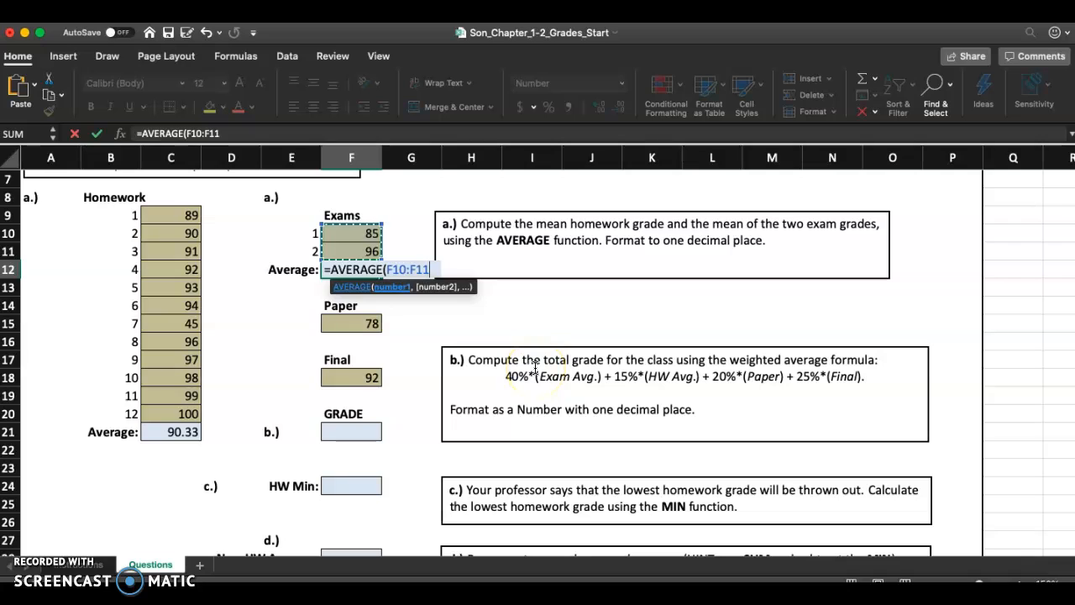
pyautogui.press('Return')
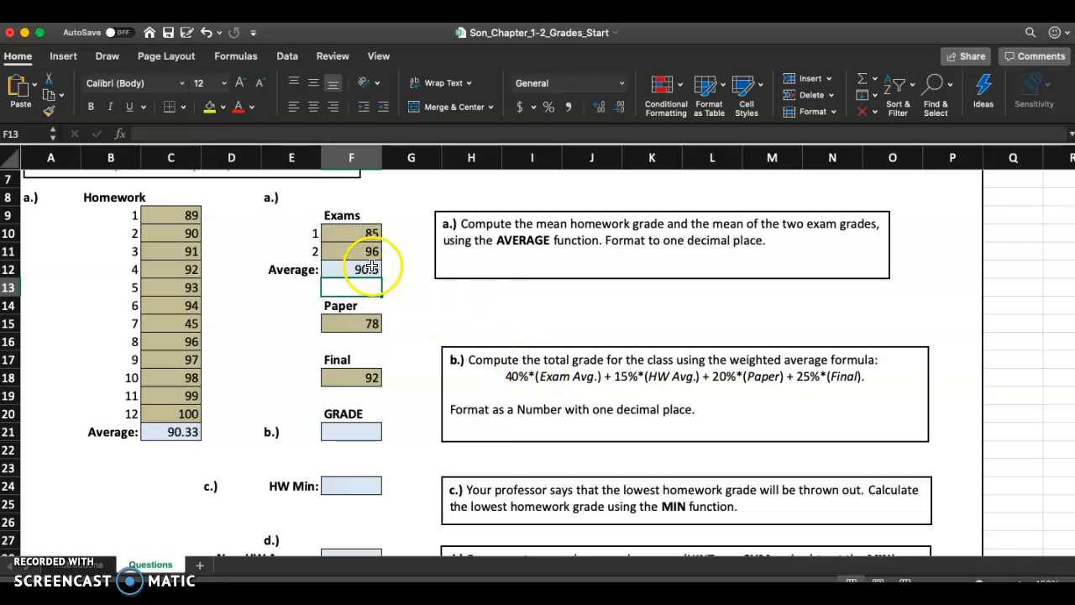
# - Format the exam average in cell F12 as Number with one decimal place
pyautogui.click(340, 269)
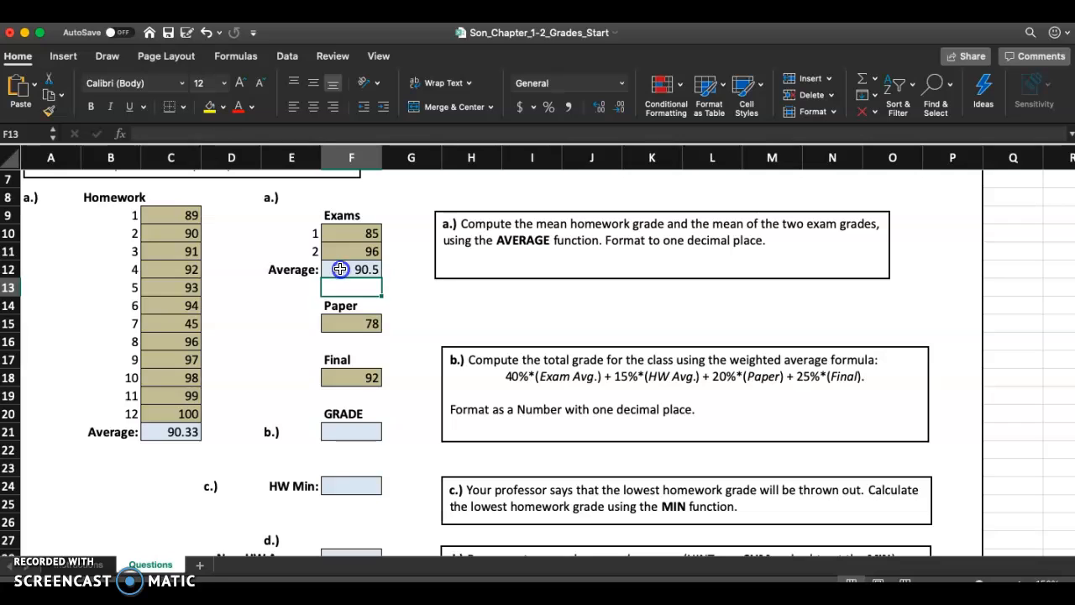
pyautogui.click(622, 83)
pyautogui.click(598, 129)
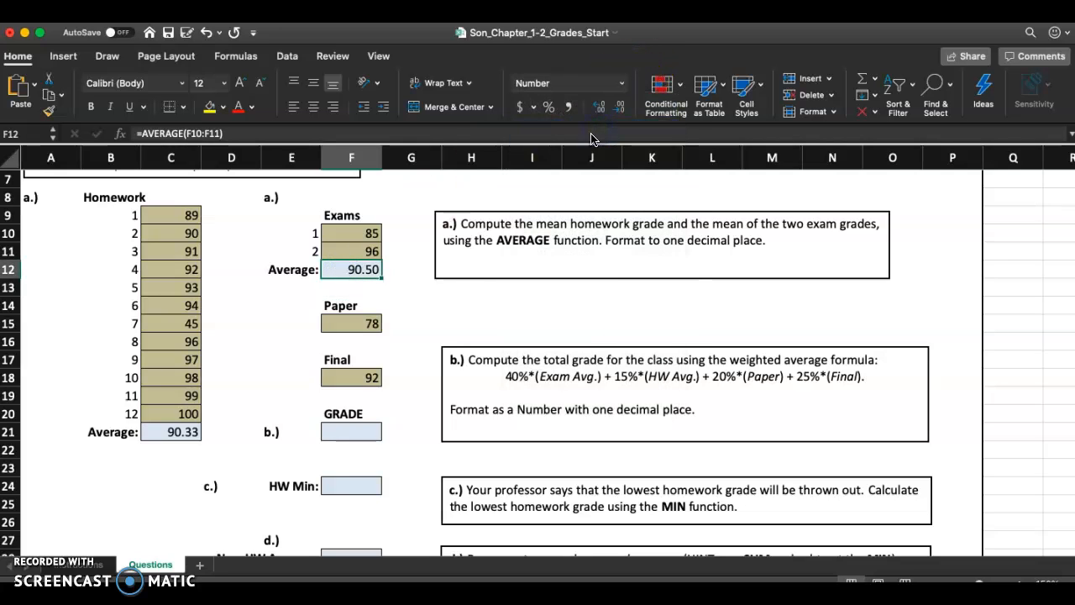
pyautogui.click(601, 108)
pyautogui.click(620, 108)
pyautogui.click(620, 107)
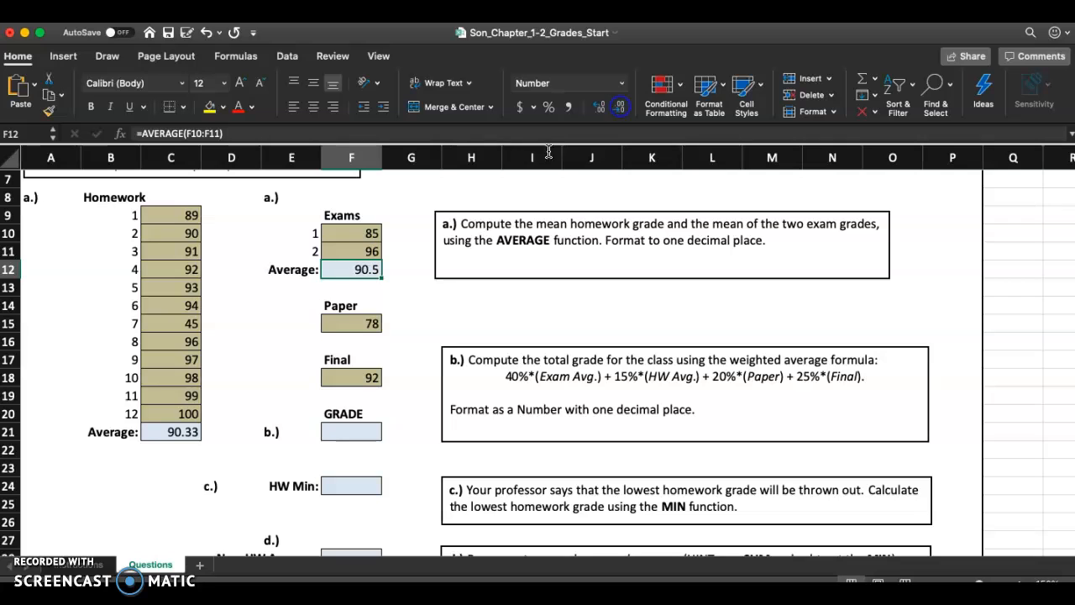
pyautogui.click(403, 288)
pyautogui.click(353, 271)
pyautogui.click(402, 284)
# - Highlight the step 3 number cell in yellow on the Instructions sheet and select the step 4 number cell
pyautogui.click(80, 564)
pyautogui.click(75, 393)
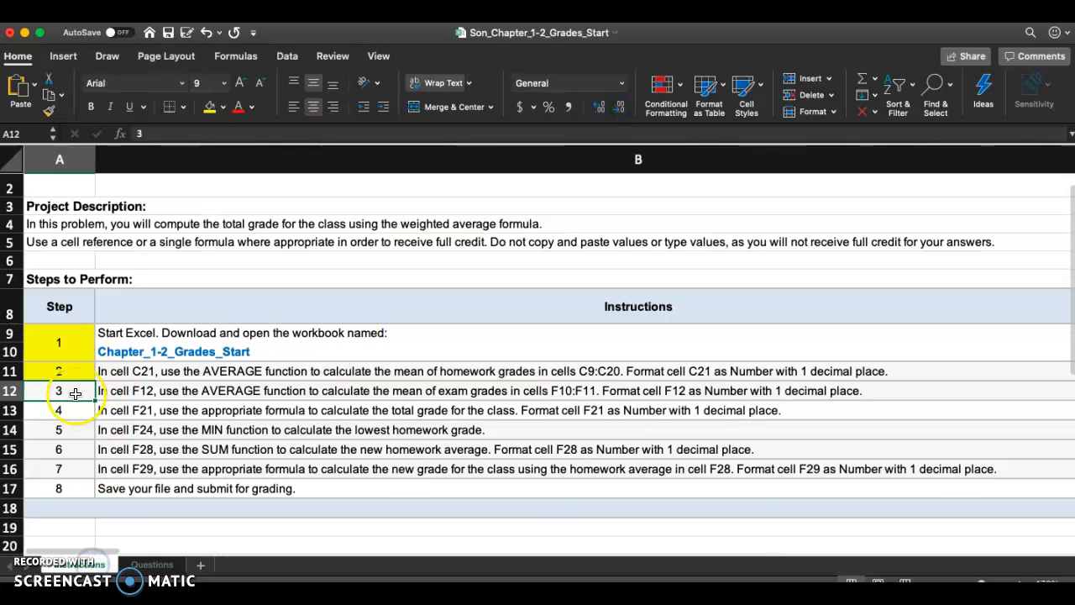
pyautogui.click(210, 107)
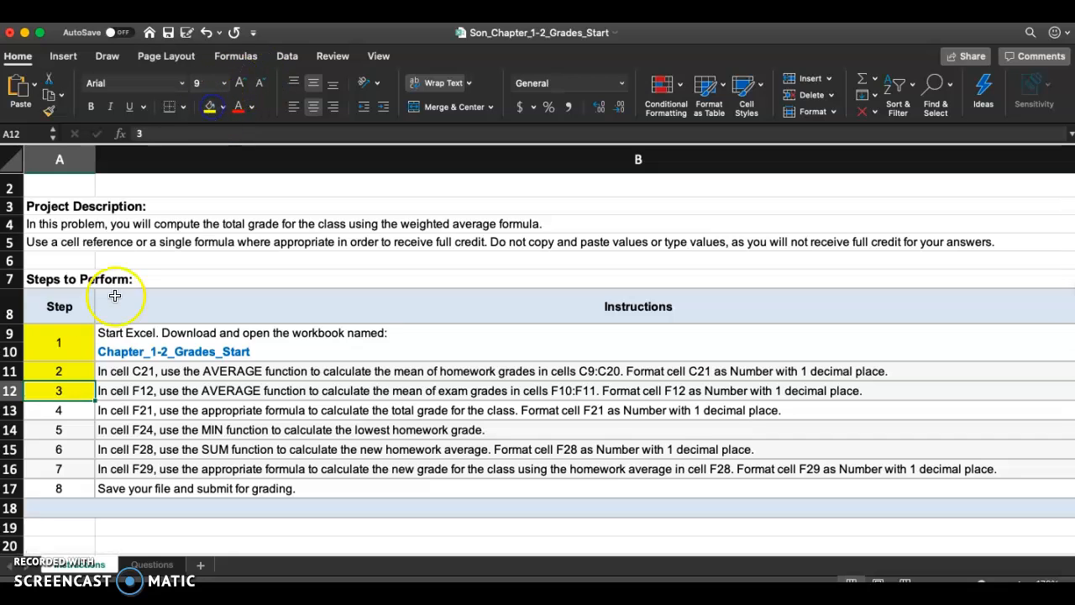
pyautogui.click(71, 410)
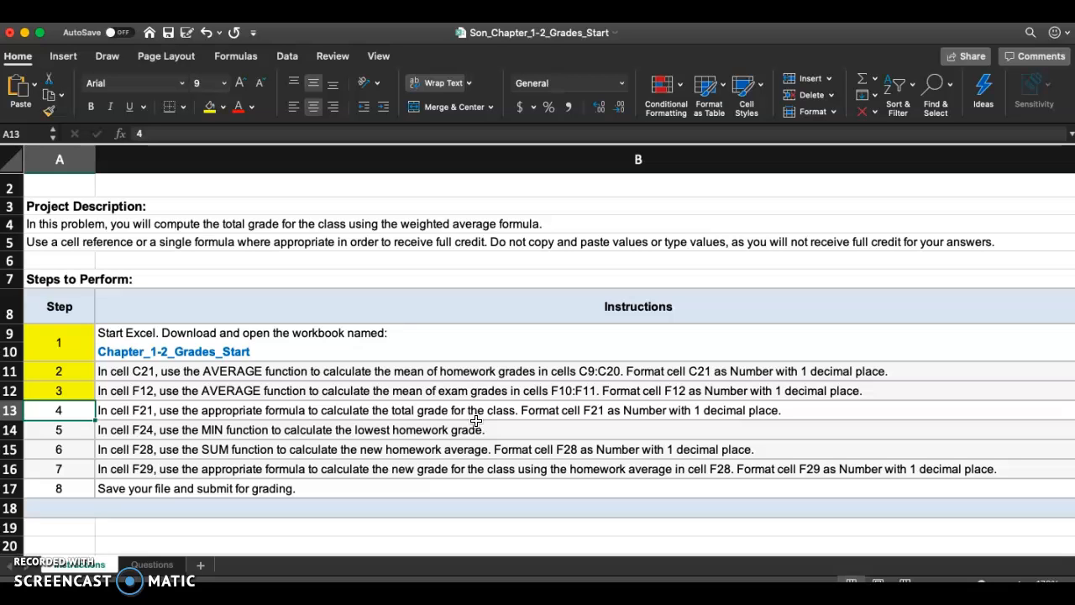
# - Select grade cell F21 on the Questions sheet, and examine the weighted average solution of review problem 17 on the Canvas course home page in the browser
pyautogui.click(168, 565)
pyautogui.click(336, 431)
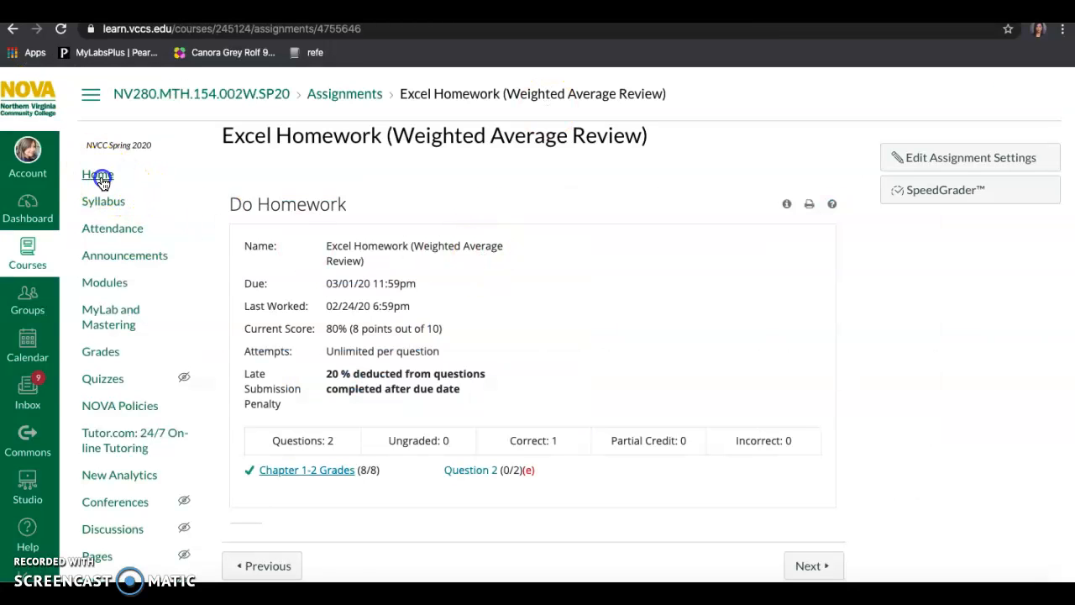
pyautogui.click(99, 177)
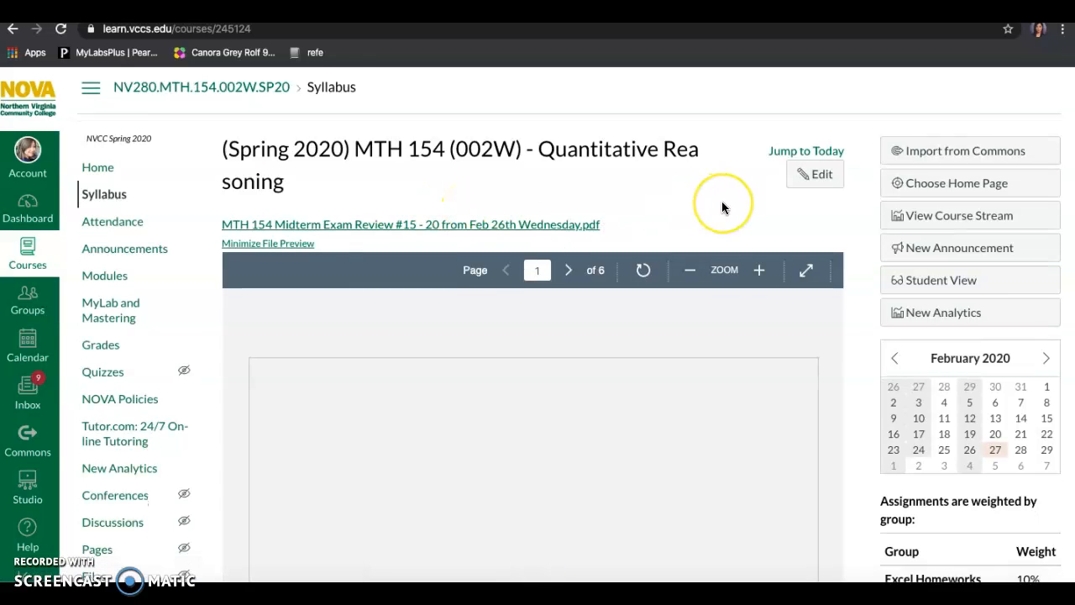
pyautogui.scroll(-1, 722, 208)
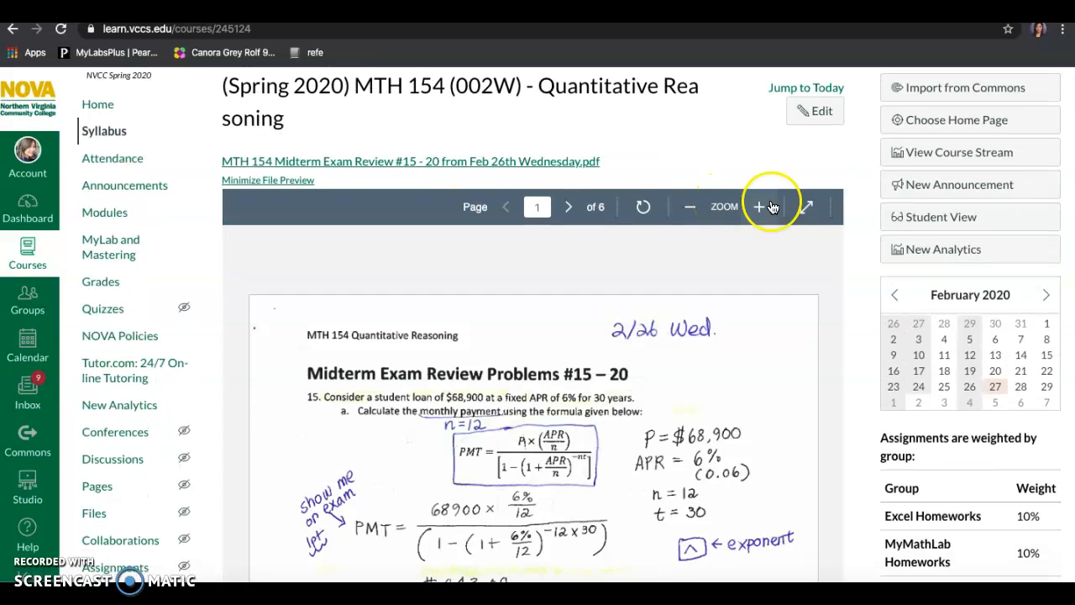
pyautogui.scroll(-2, 943, 247)
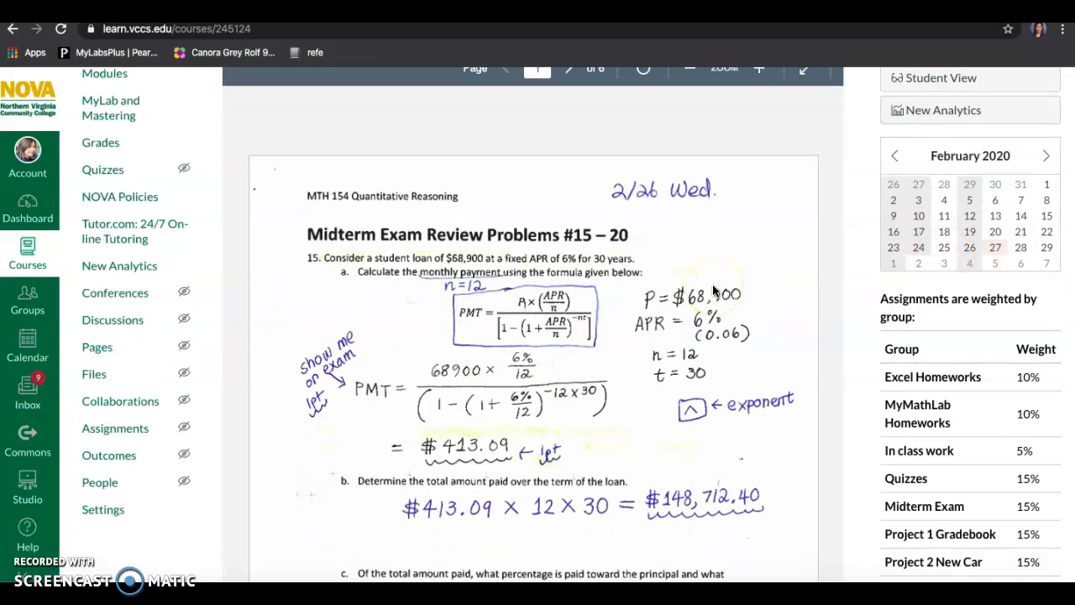
pyautogui.scroll(-10, 712, 290)
pyautogui.scroll(-5, 712, 290)
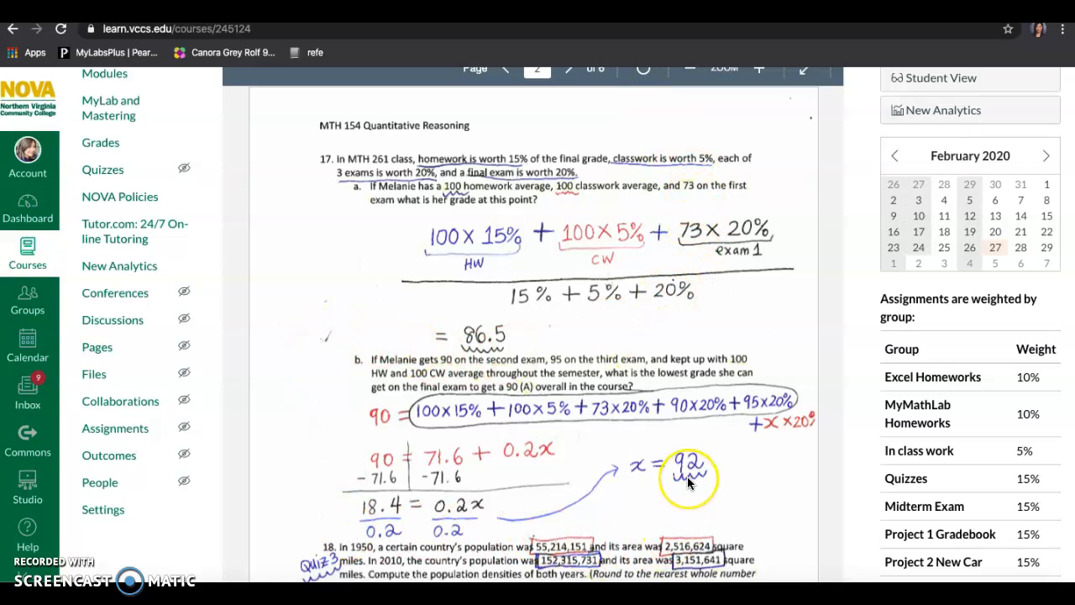
pyautogui.scroll(-1, 687, 476)
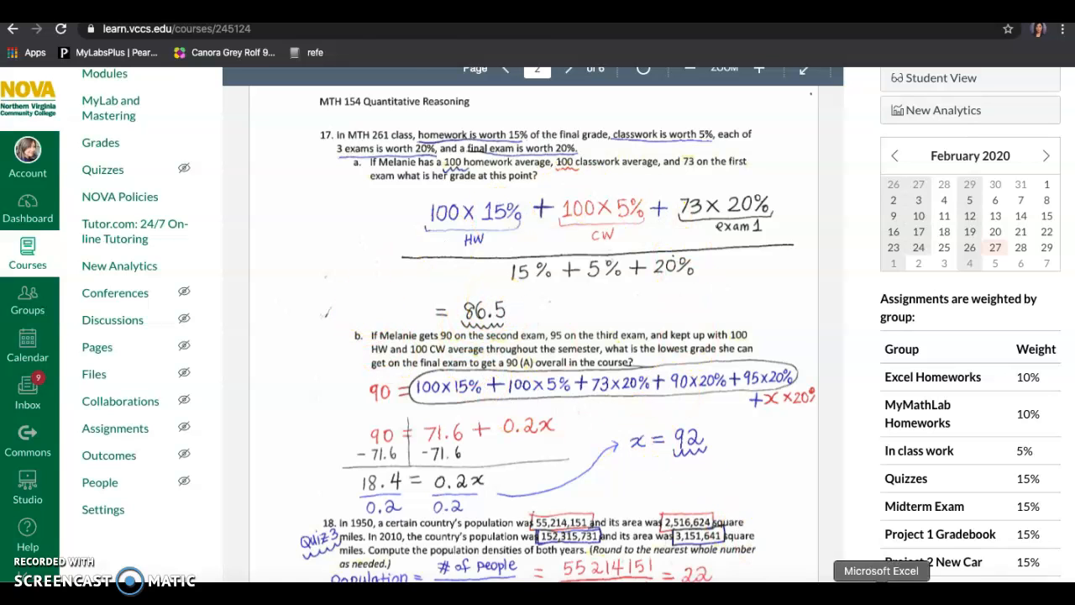
# - Switch back to Excel and fill the part b text box containing the weighted average formula with yellow
pyautogui.click(881, 592)
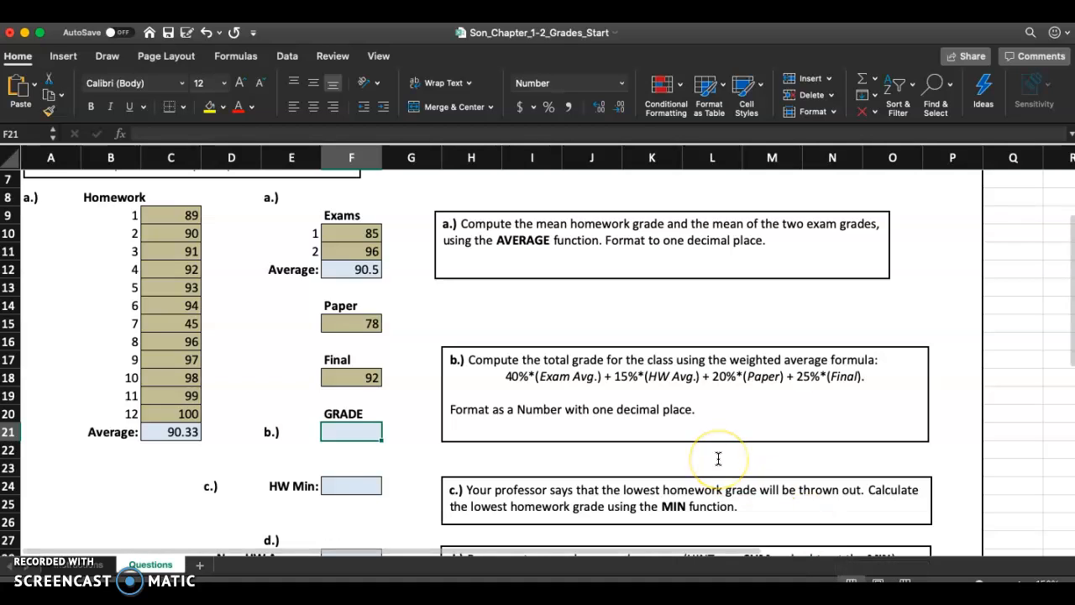
pyautogui.click(357, 430)
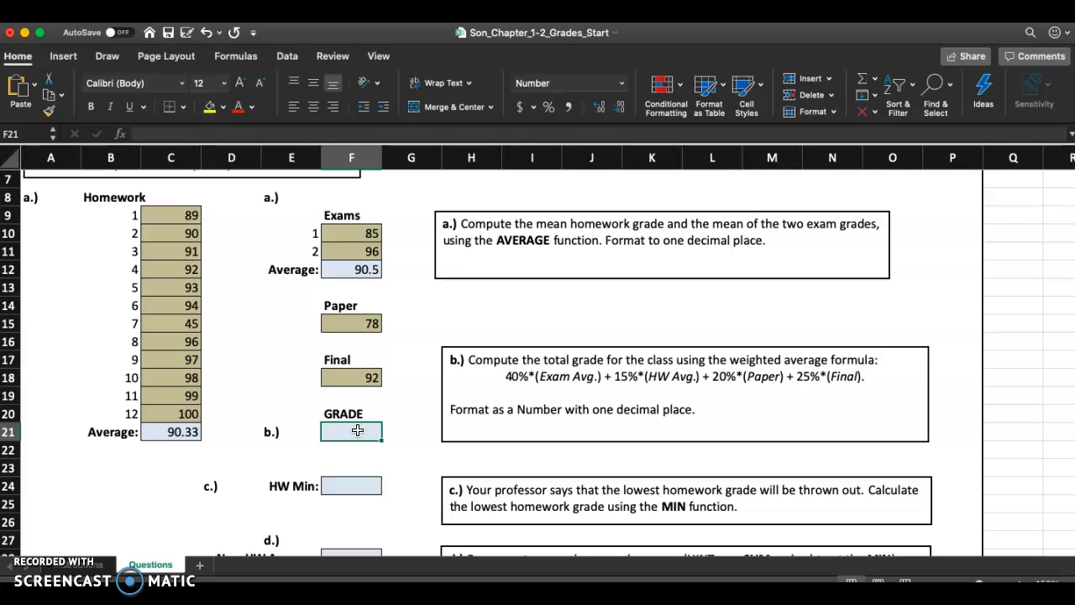
pyautogui.moveTo(505, 376); pyautogui.dragTo(861, 382)
pyautogui.click(220, 109)
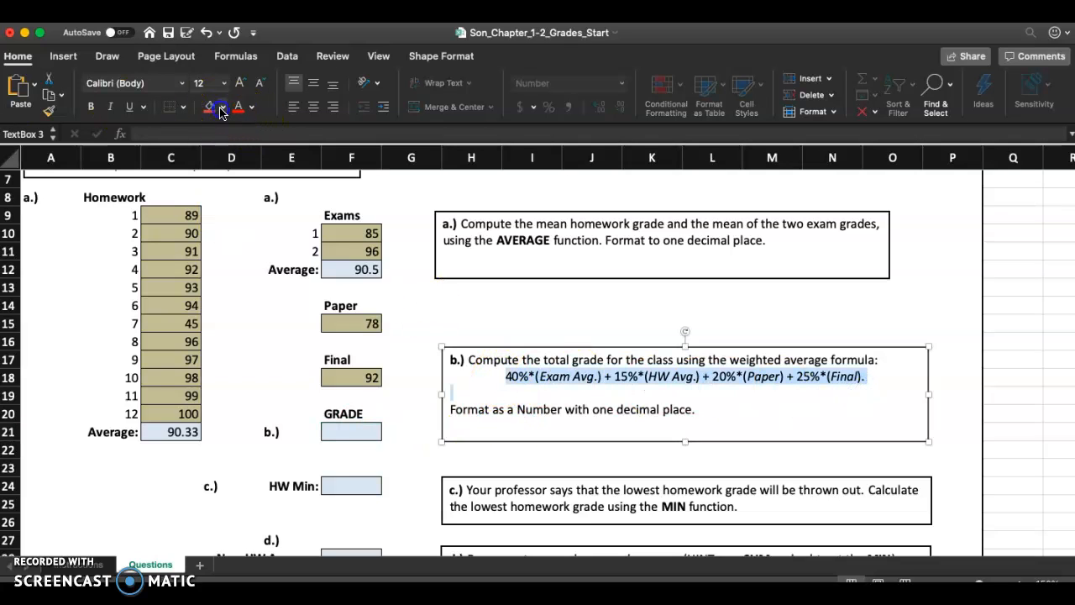
pyautogui.click(256, 298)
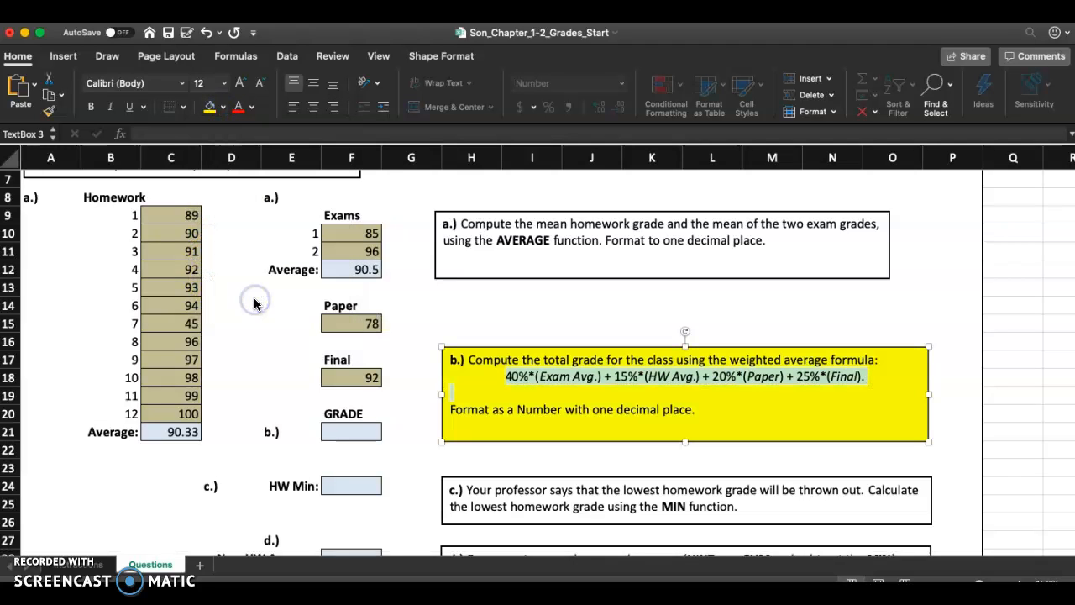
pyautogui.click(400, 323)
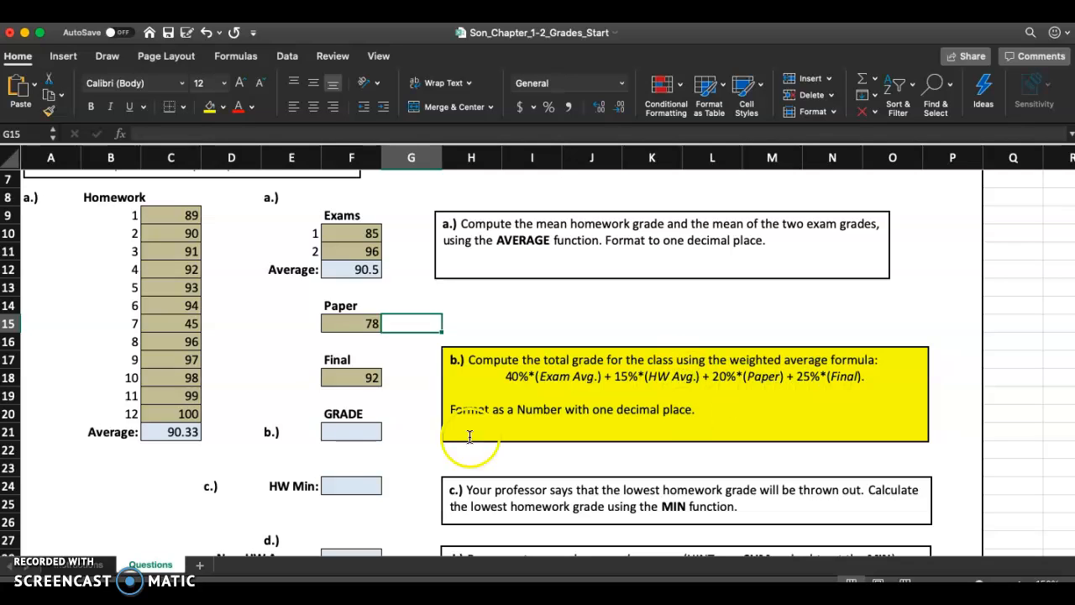
# - Calculate the total class grade in cell F21 with the weighted average formula =40%*F12+15%*C21+20%*F15+25%*F18
pyautogui.click(362, 434)
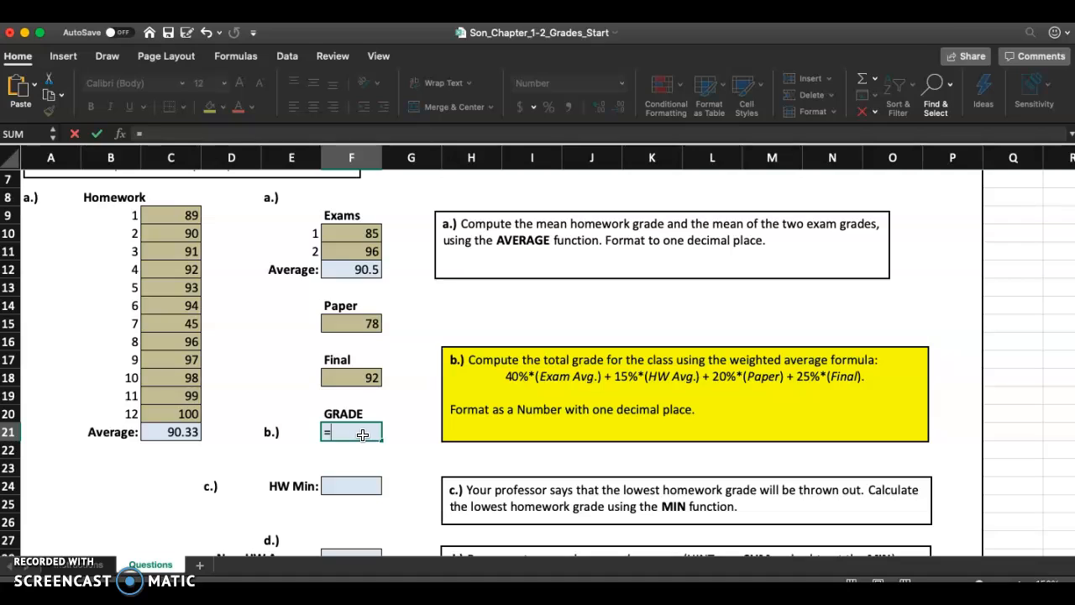
pyautogui.write('=40%*')
pyautogui.click(334, 273)
pyautogui.write('+15%')
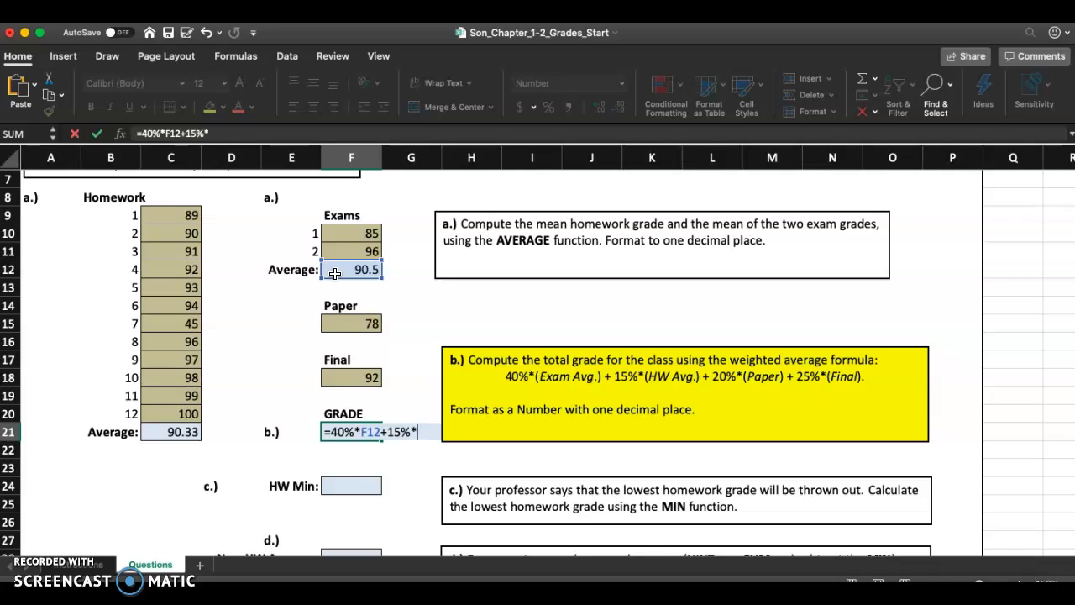
pyautogui.write('*')
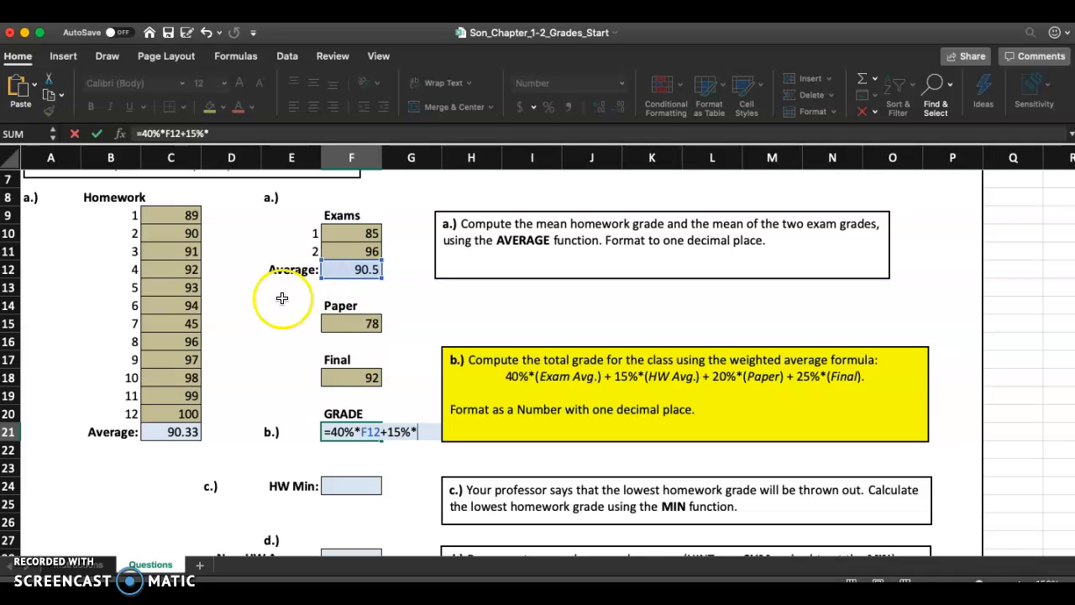
pyautogui.click(178, 432)
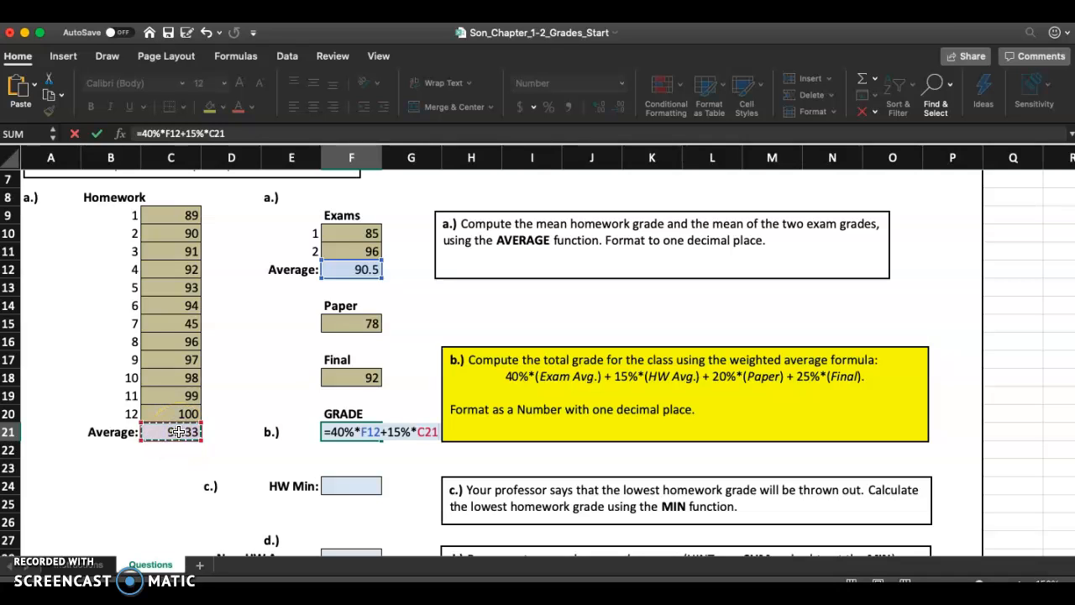
pyautogui.write('+20%')
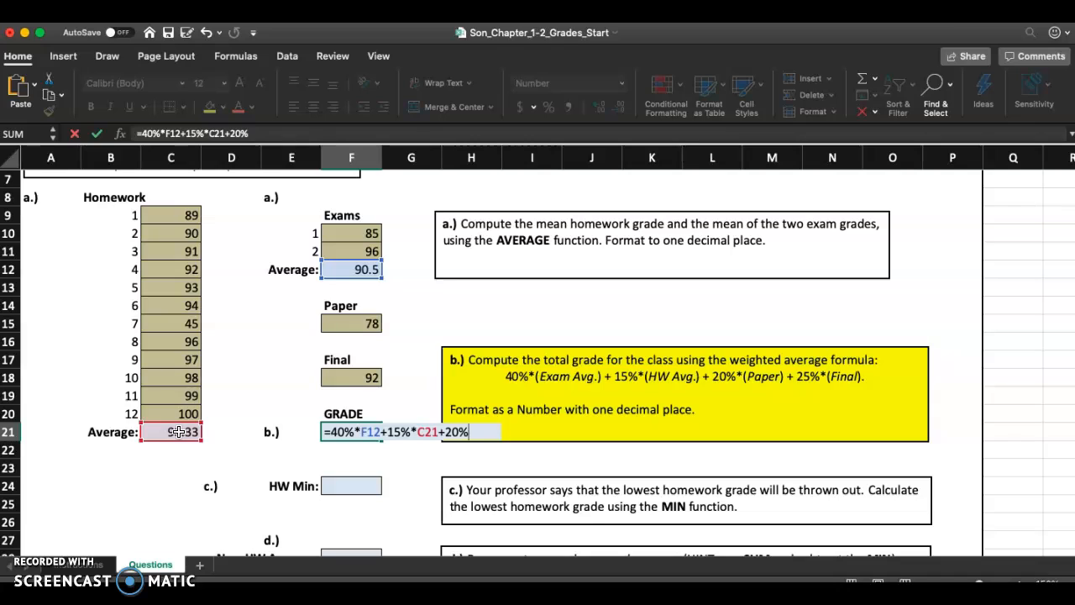
pyautogui.write('*')
pyautogui.click(354, 324)
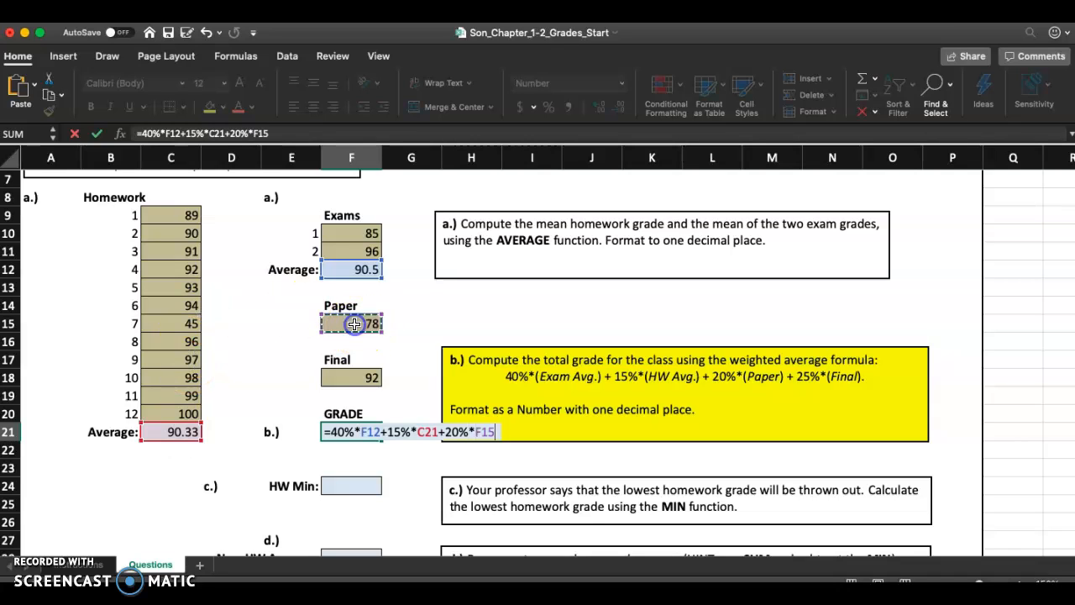
pyautogui.write('+')
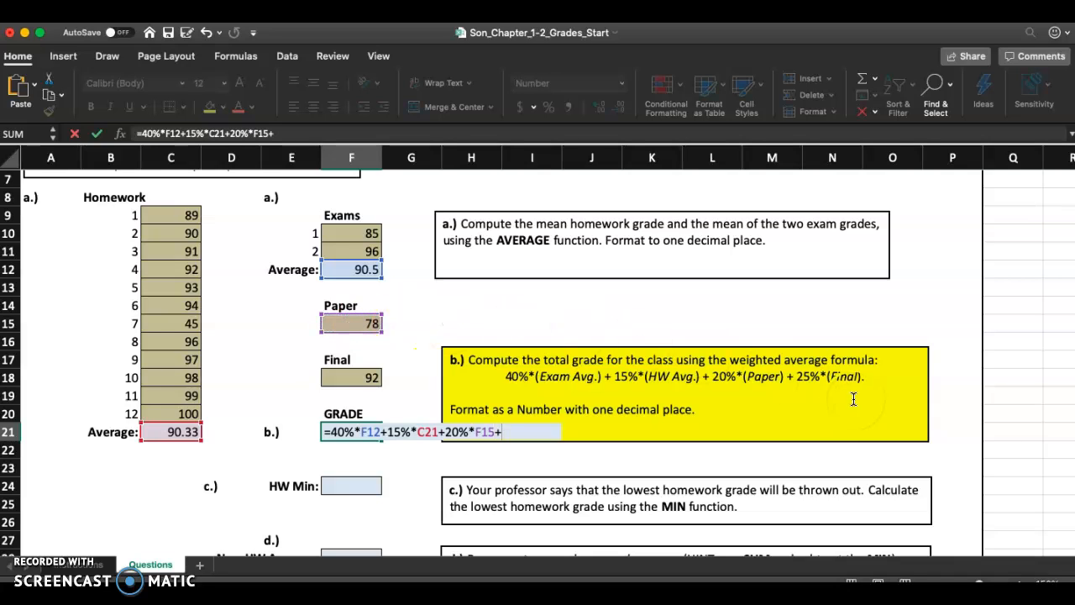
pyautogui.write('25%*')
pyautogui.click(350, 377)
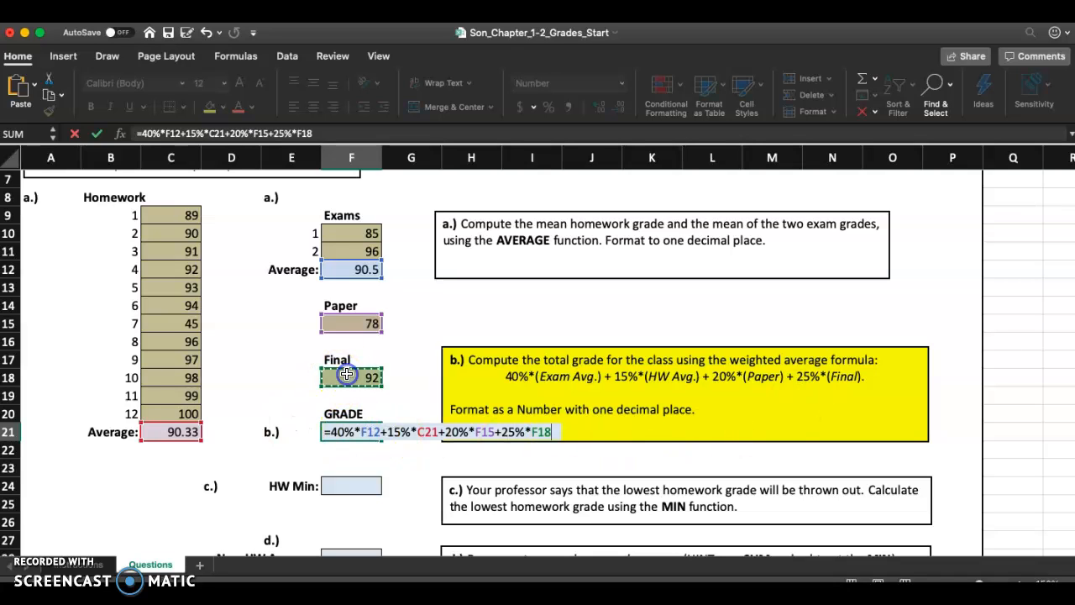
pyautogui.click(554, 432)
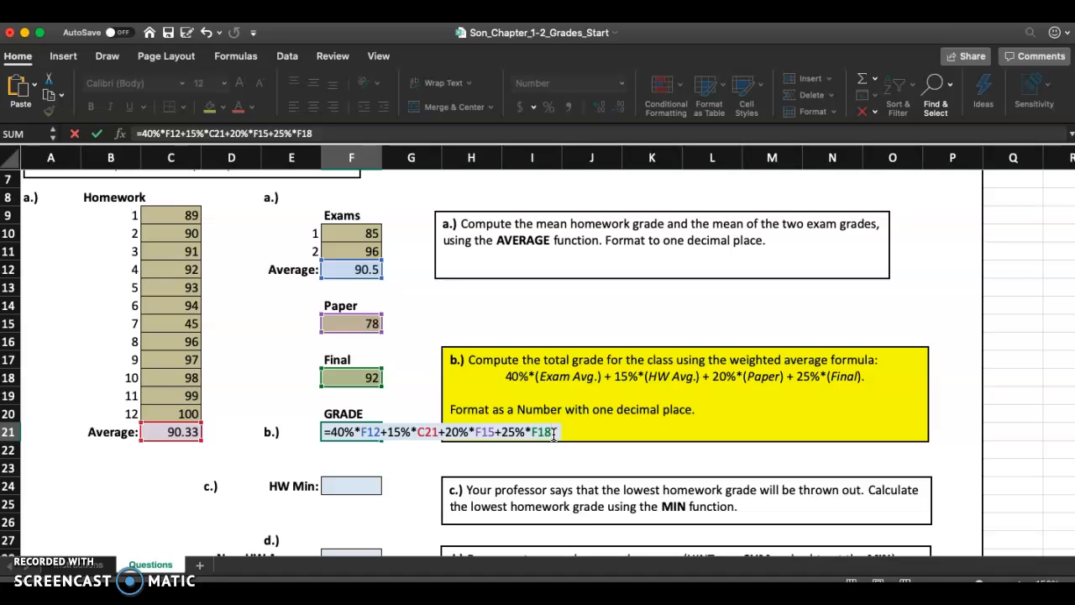
pyautogui.scroll(5, 593, 417)
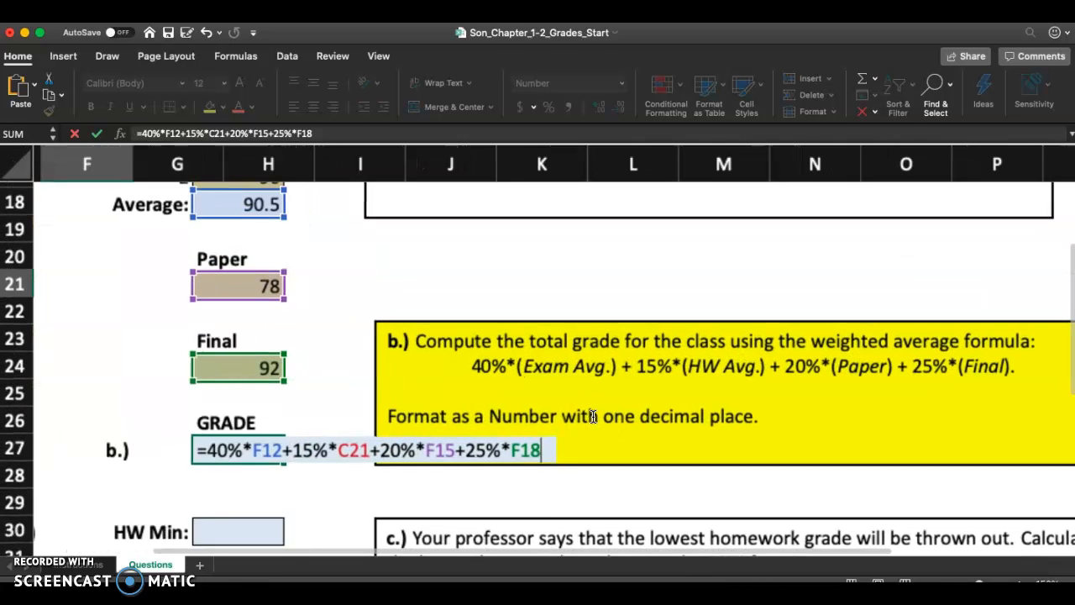
pyautogui.scroll(-4, 593, 417)
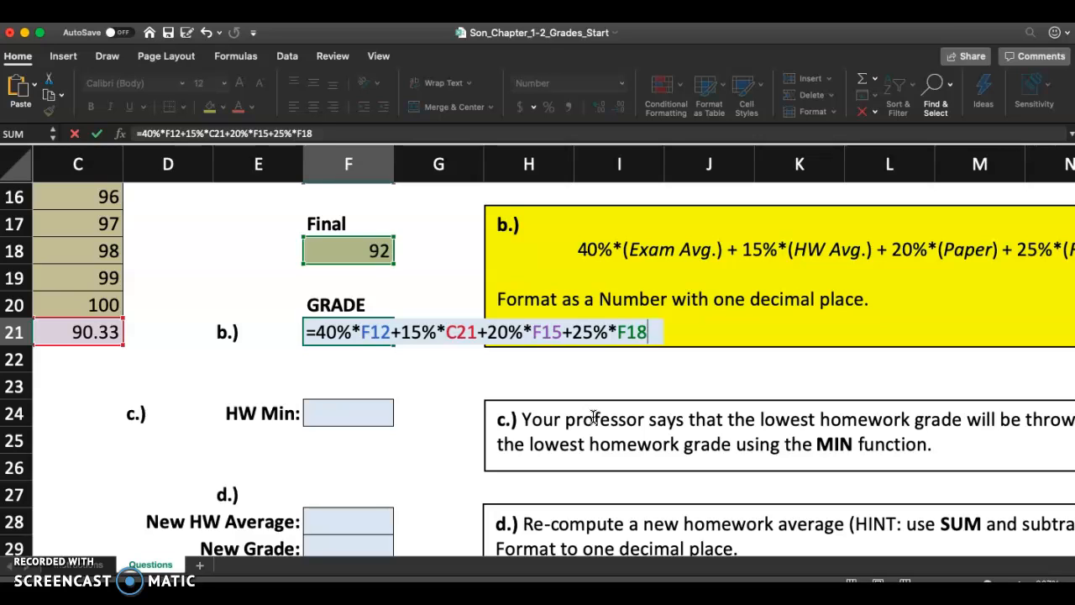
pyautogui.press('Return')
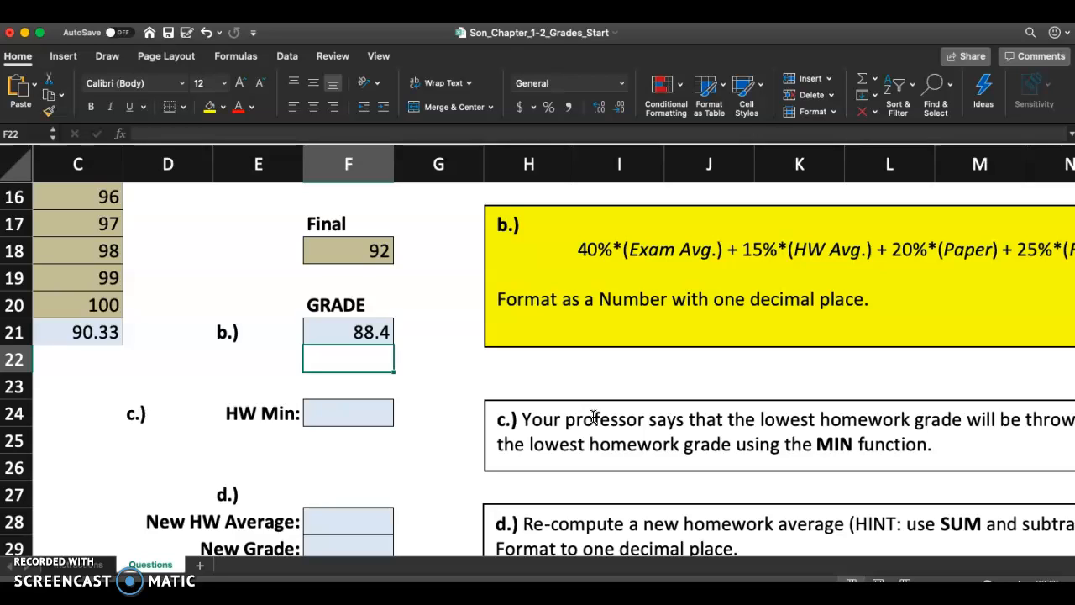
pyautogui.click(332, 338)
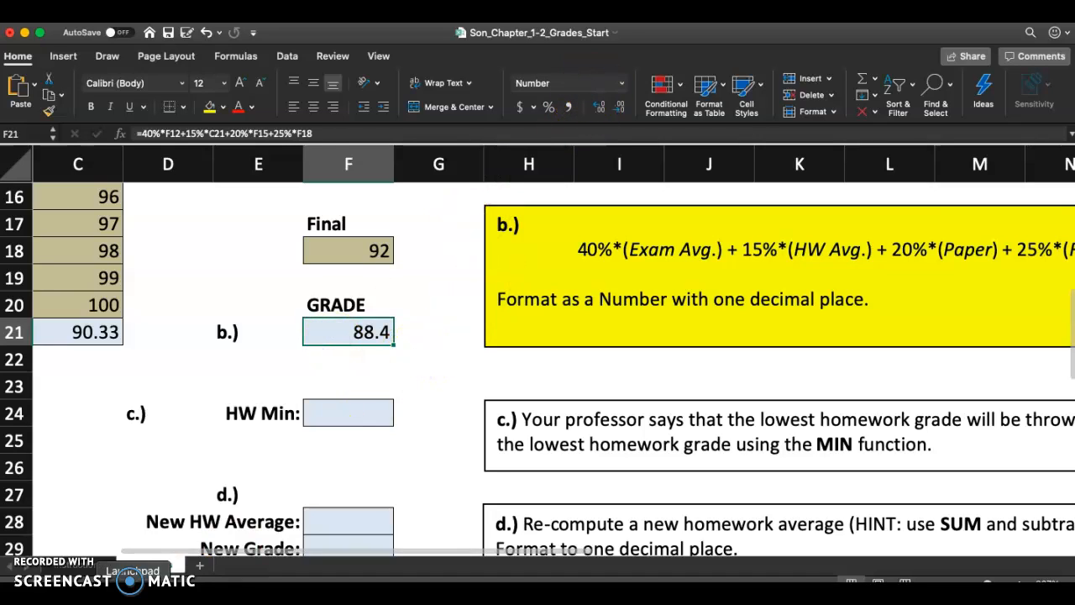
# - Highlight the step 4 number cell in yellow on the Instructions sheet and select the step 5 number cell
pyautogui.click(79, 565)
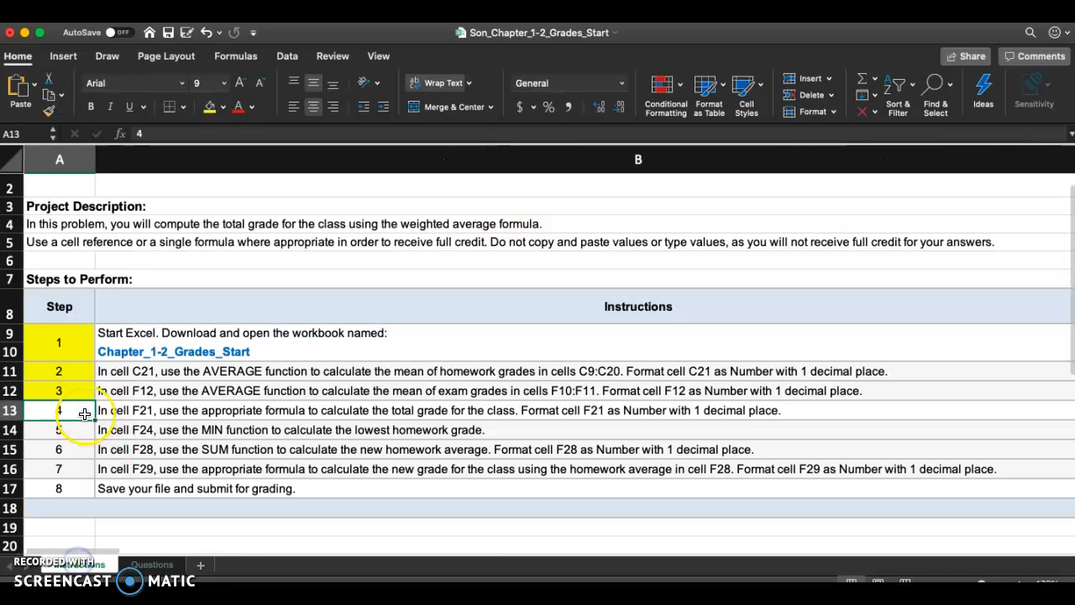
pyautogui.click(210, 107)
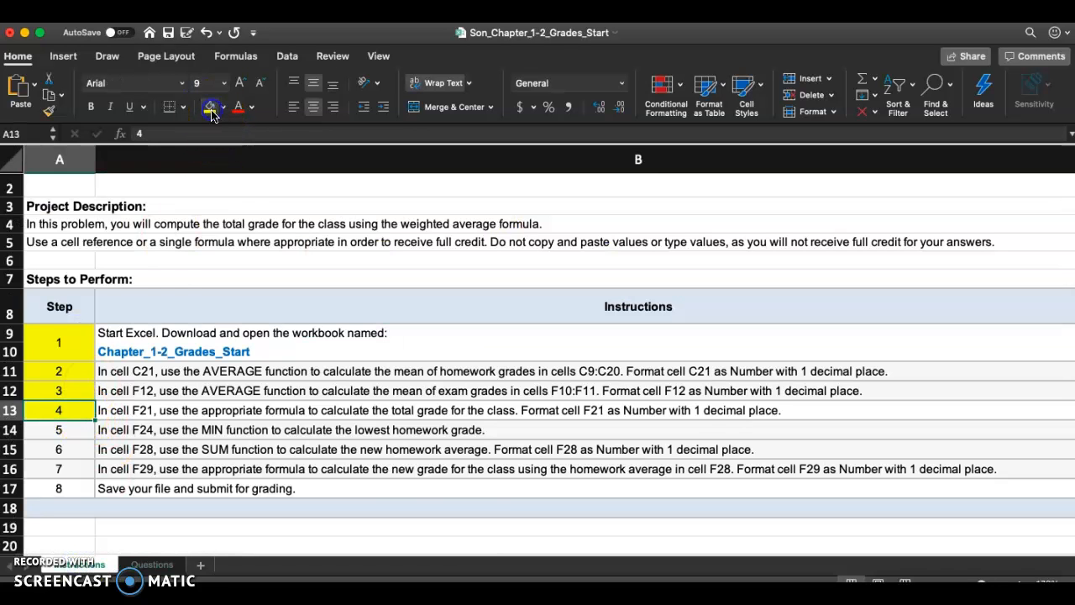
pyautogui.click(79, 438)
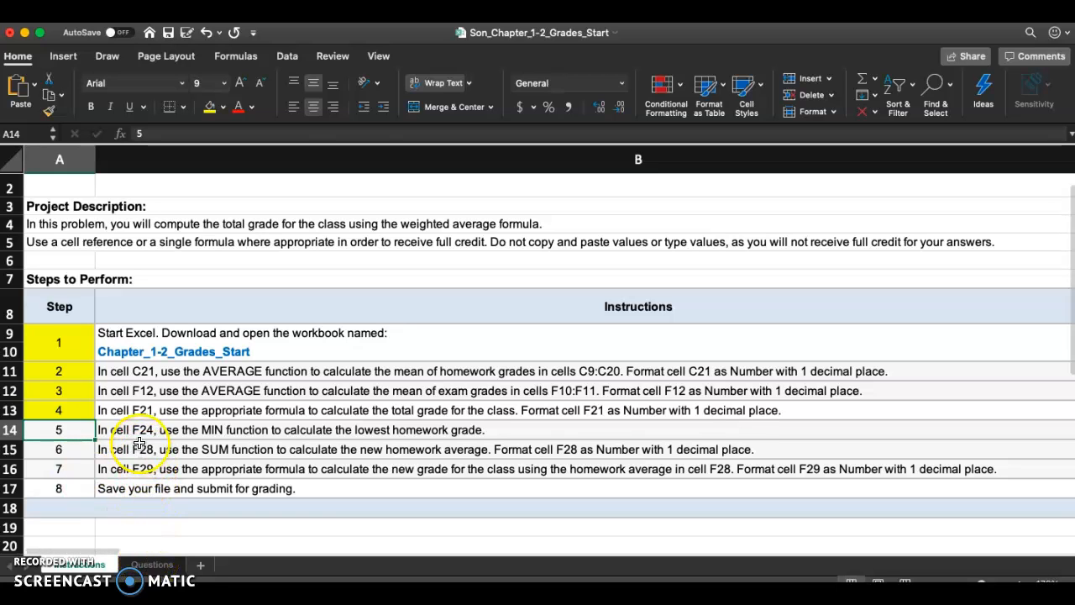
# - Calculate the lowest homework grade in cell F24 of the Questions sheet using the MIN function on C9:C20
pyautogui.click(151, 564)
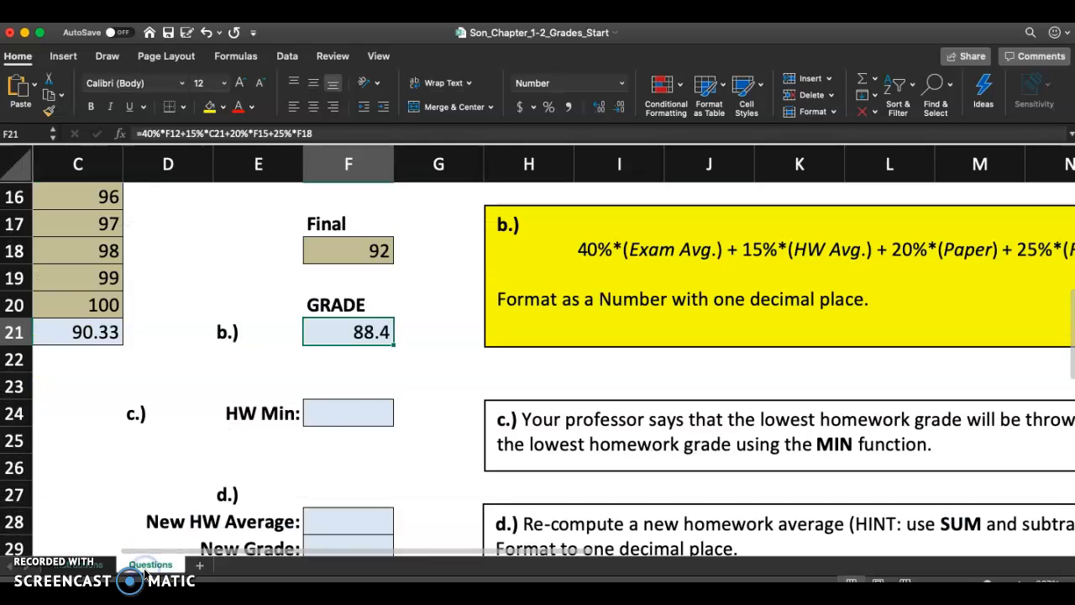
pyautogui.click(375, 409)
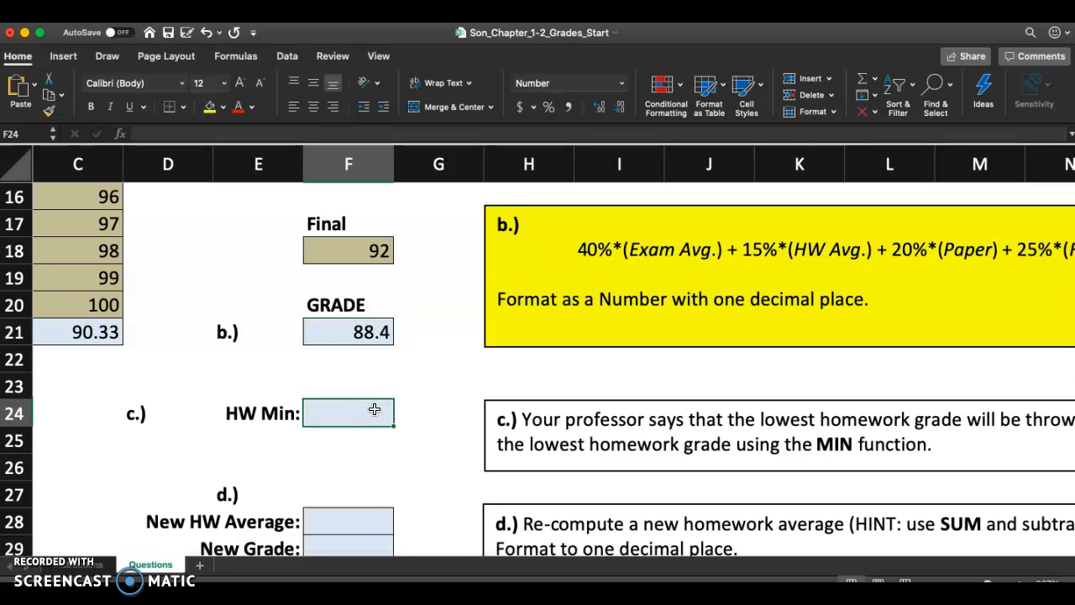
pyautogui.write('=min')
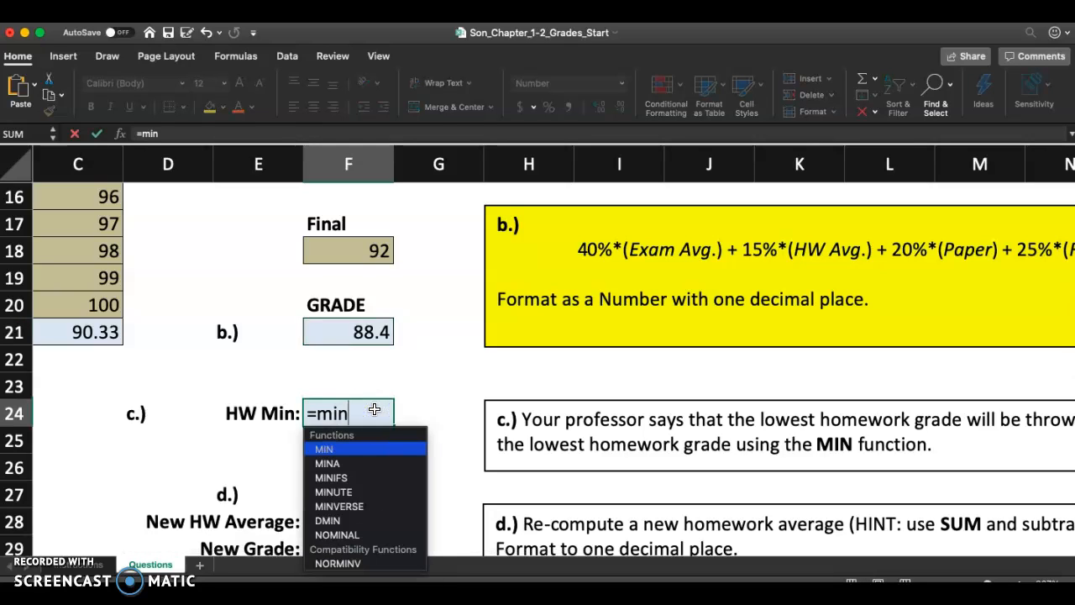
pyautogui.click(365, 443)
pyautogui.click(363, 447)
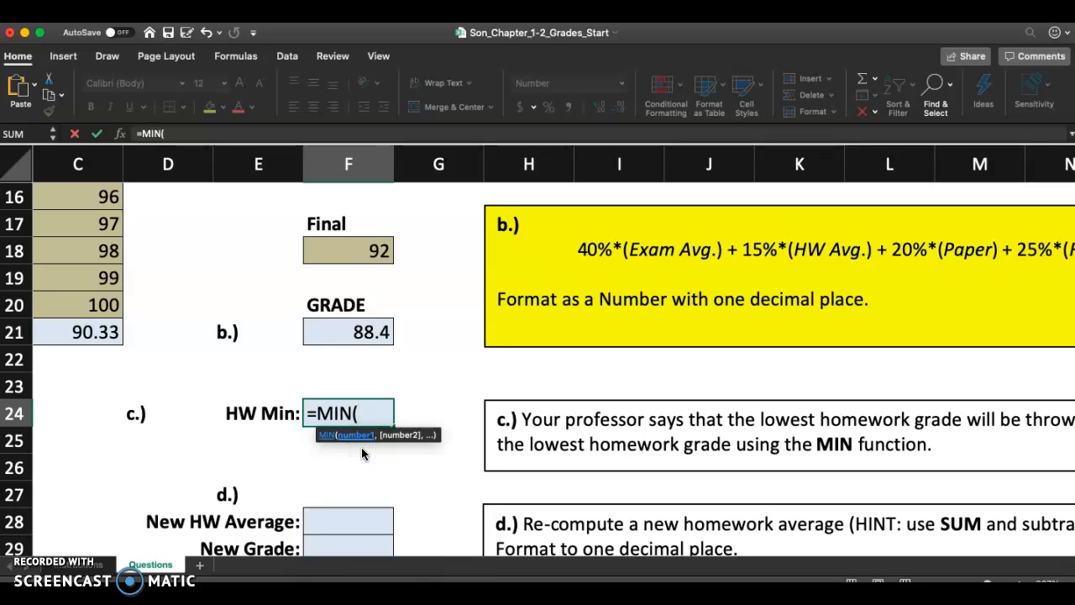
pyautogui.scroll(-5, 361, 448)
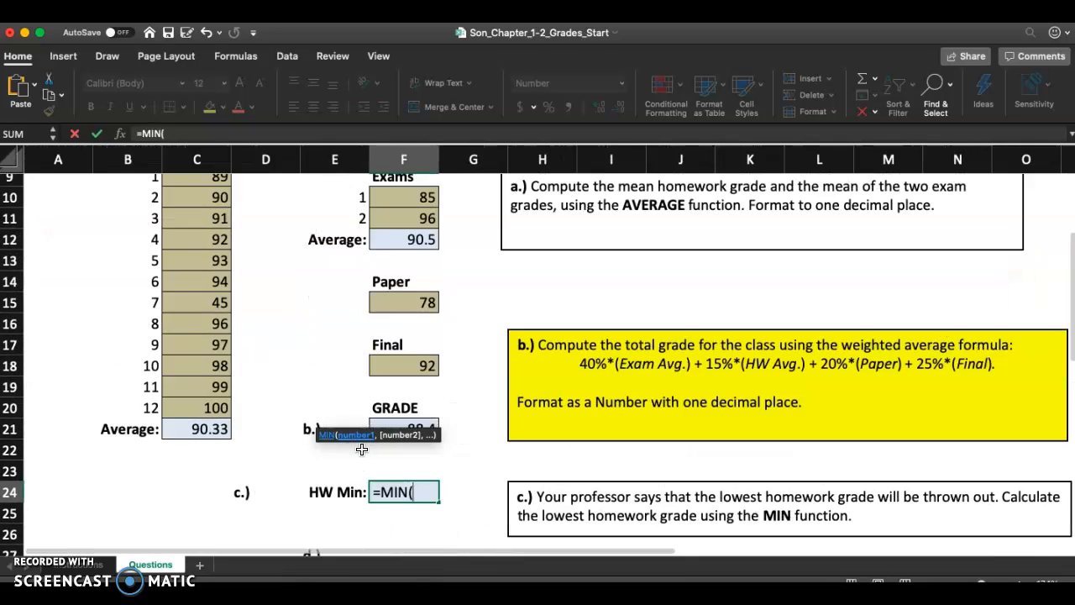
pyautogui.scroll(1, 361, 449)
pyautogui.click(186, 213)
pyautogui.moveTo(185, 213); pyautogui.dragTo(181, 448)
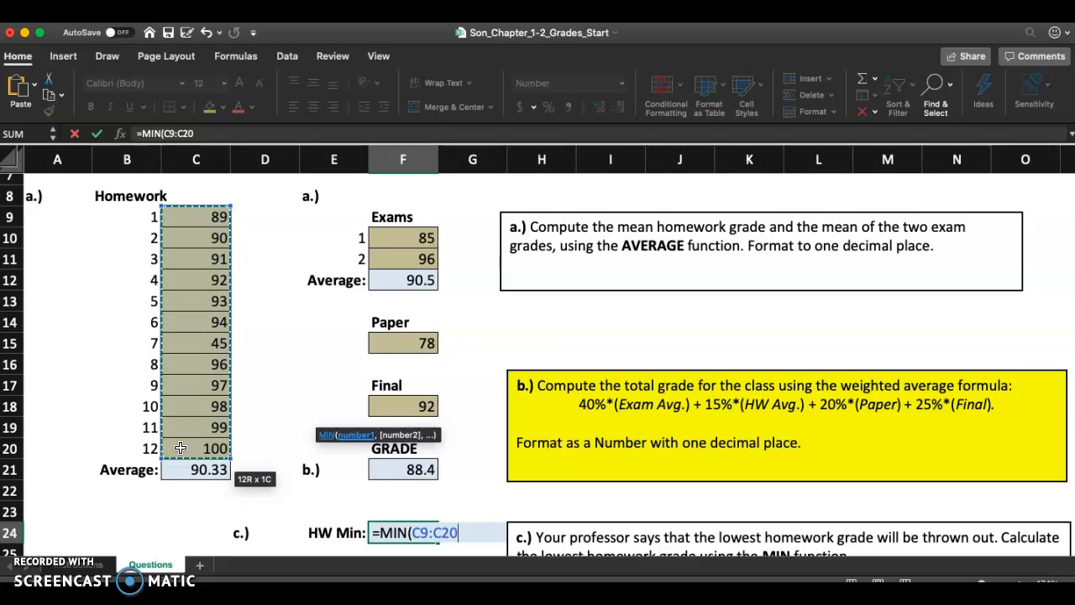
pyautogui.press('Return')
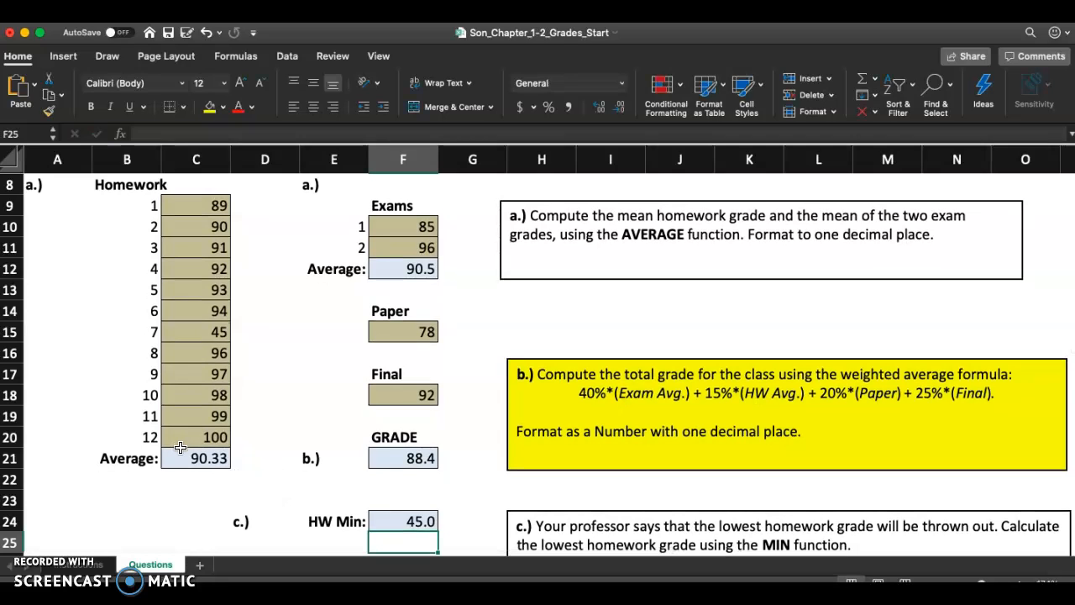
# - Highlight the step 5 number cell in yellow on the Instructions sheet and select the step 6 number cell
pyautogui.click(90, 568)
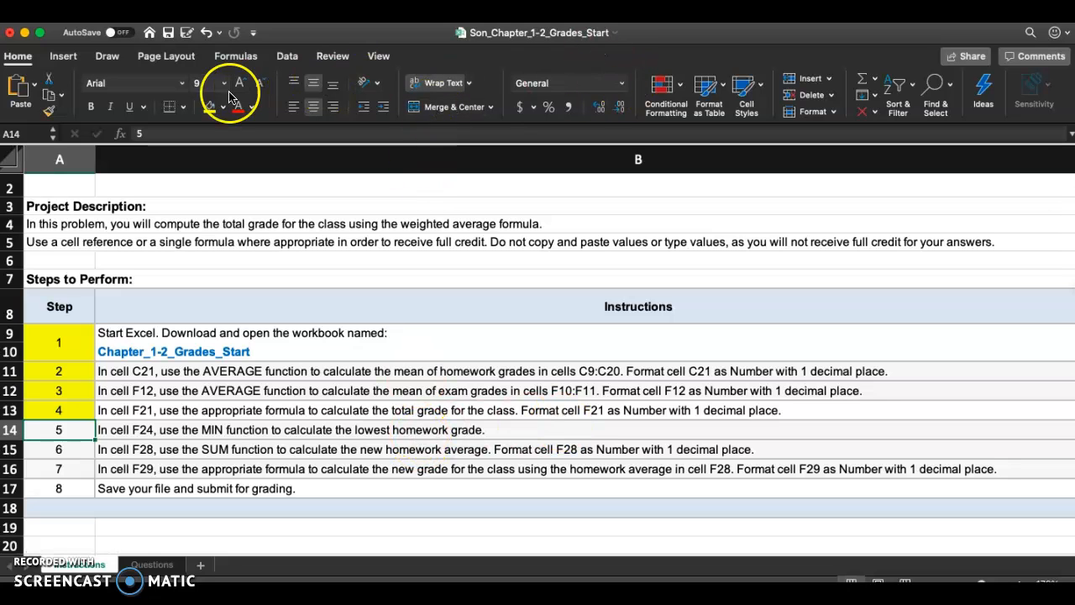
pyautogui.click(210, 107)
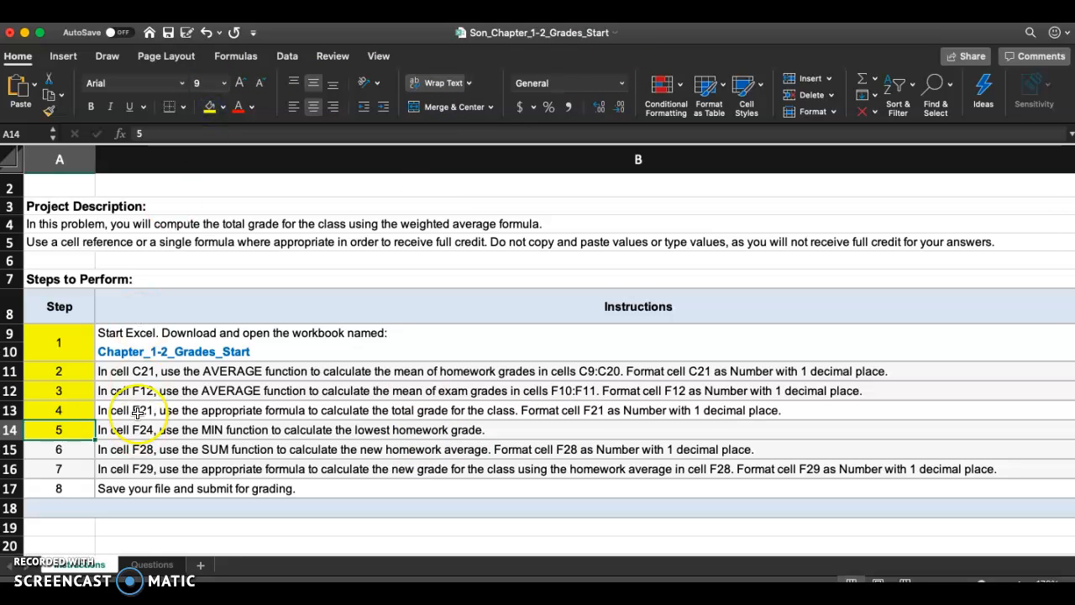
pyautogui.scroll(-3, 110, 369)
pyautogui.scroll(-1, 88, 398)
pyautogui.click(78, 388)
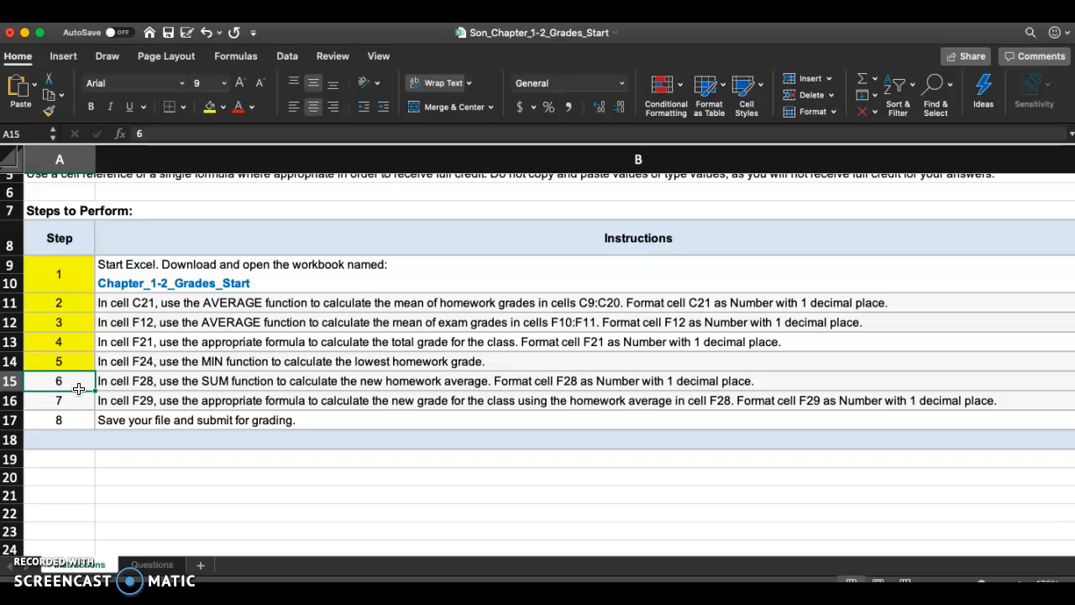
# - Examine the part d instructions on the Questions sheet and the existing homework average and minimum formulas in C21 and F24
pyautogui.click(152, 565)
pyautogui.scroll(-7, 310, 425)
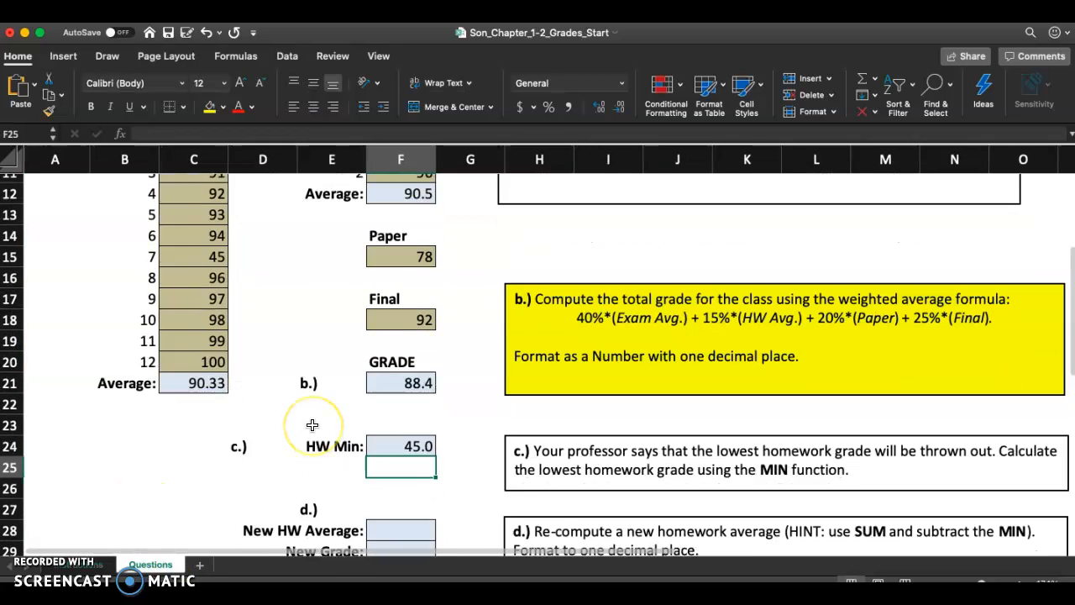
pyautogui.hscroll(1, 312, 425)
pyautogui.scroll(-4, 311, 425)
pyautogui.hscroll(1, 311, 425)
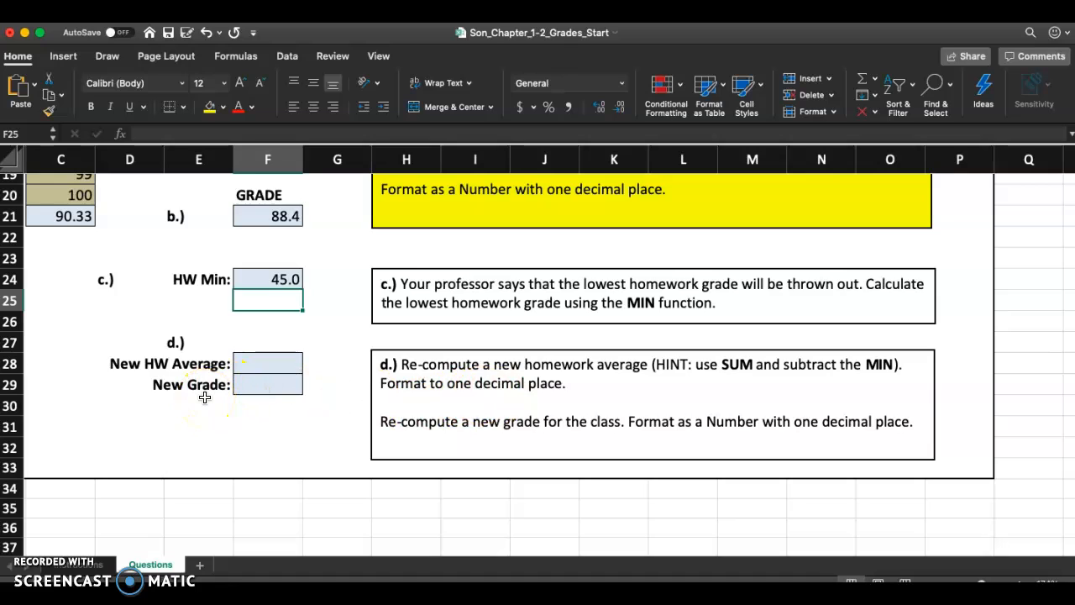
pyautogui.scroll(-5, 204, 396)
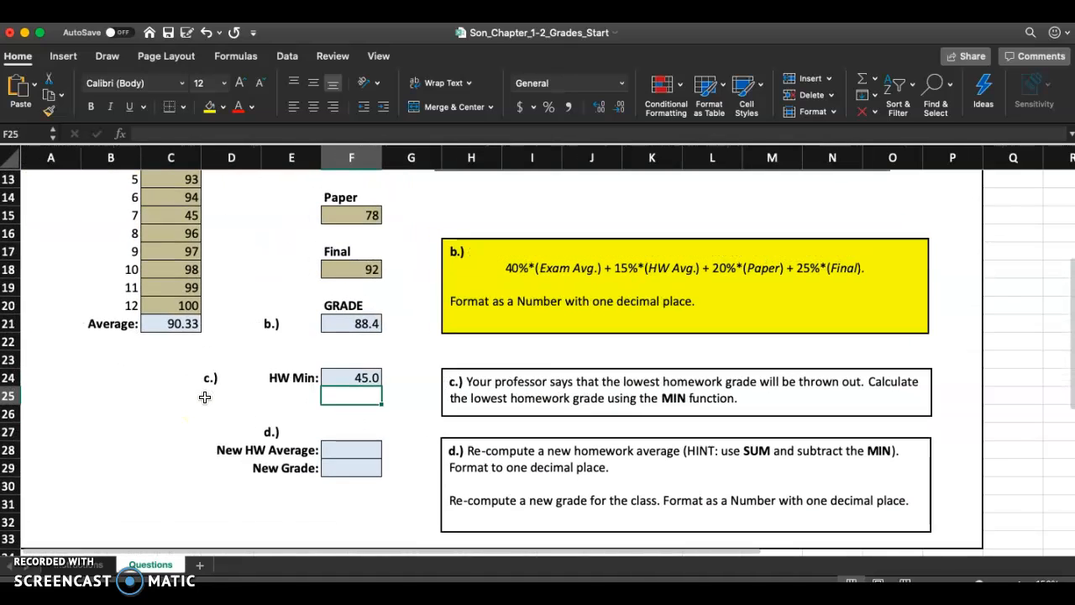
pyautogui.scroll(-5, 206, 400)
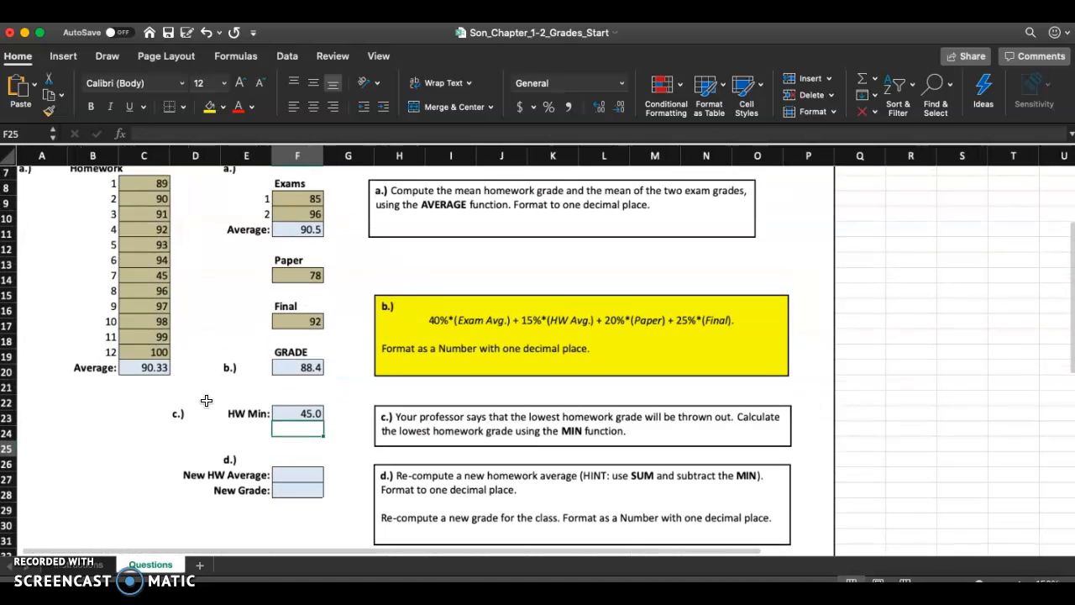
pyautogui.click(157, 384)
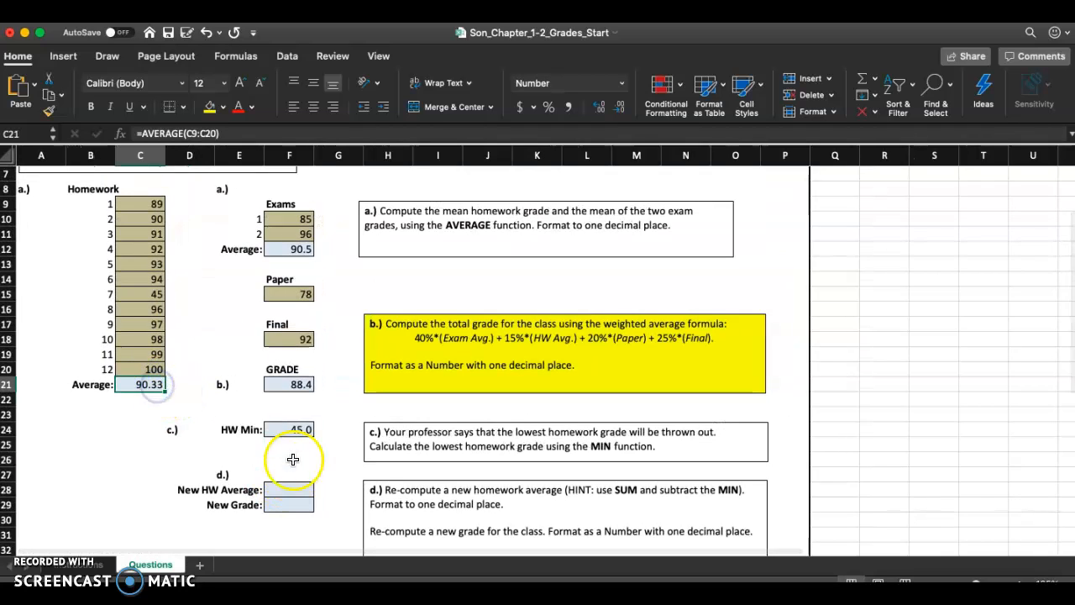
pyautogui.click(288, 430)
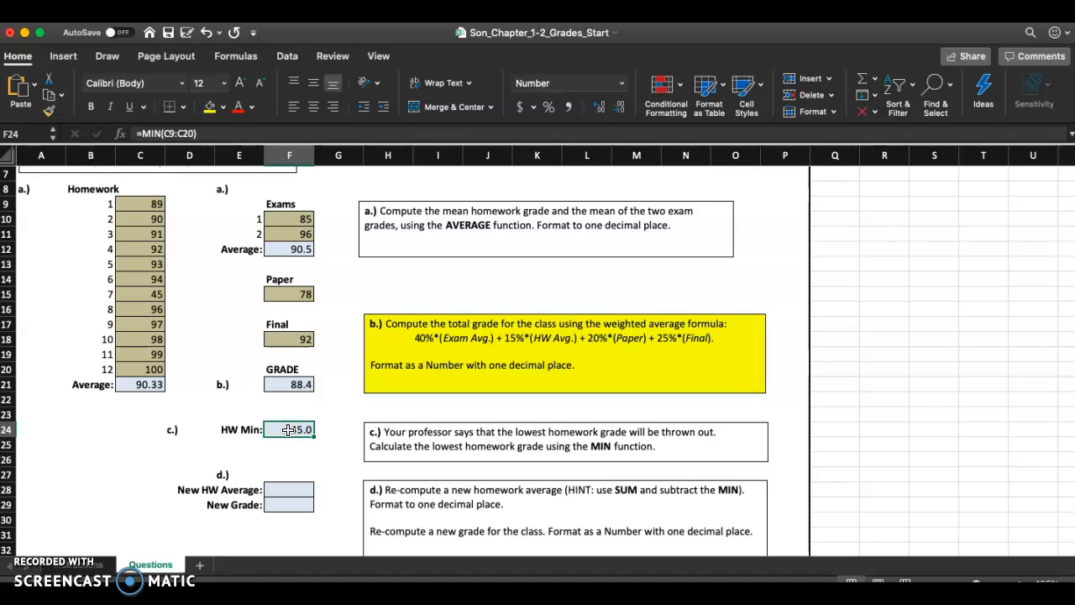
# - Calculate the new homework average in cell F28 of the Questions sheet with the formula =(SUM(C9:C20)-F24)/11
pyautogui.click(295, 488)
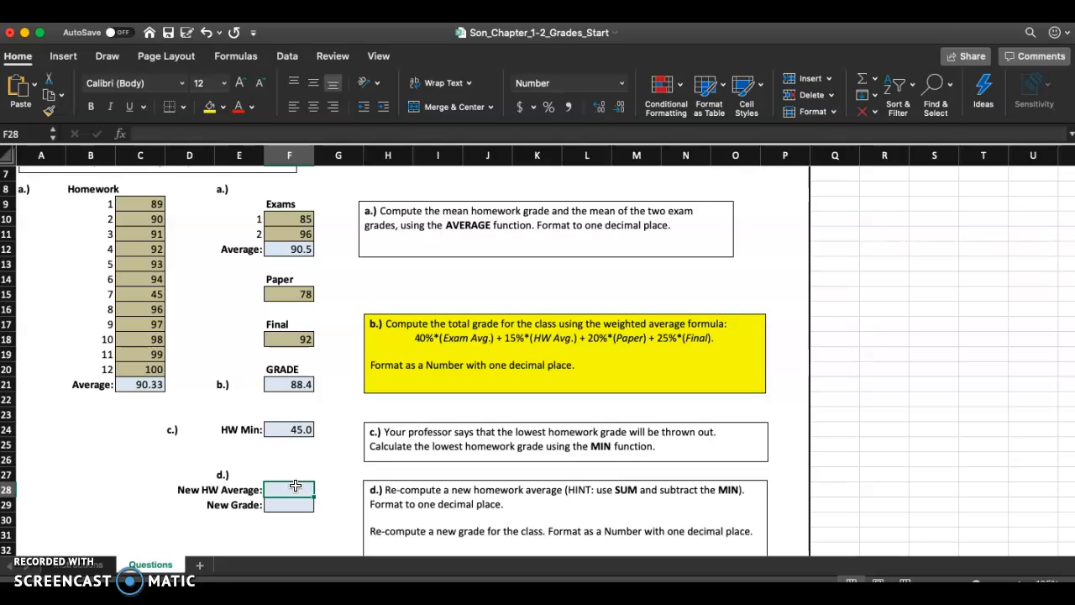
pyautogui.write('=(')
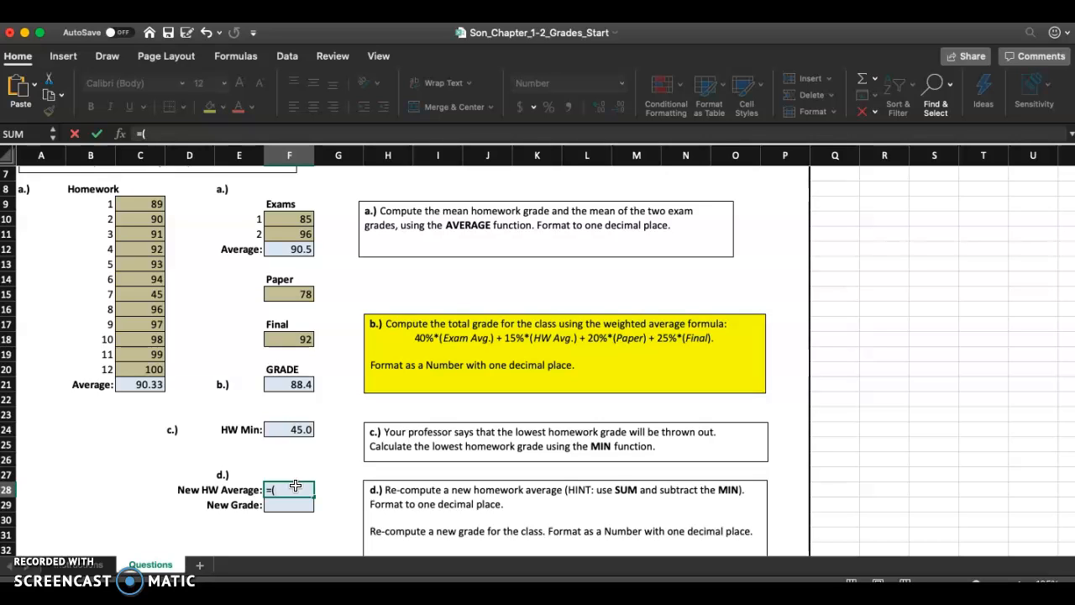
pyautogui.write('SUM')
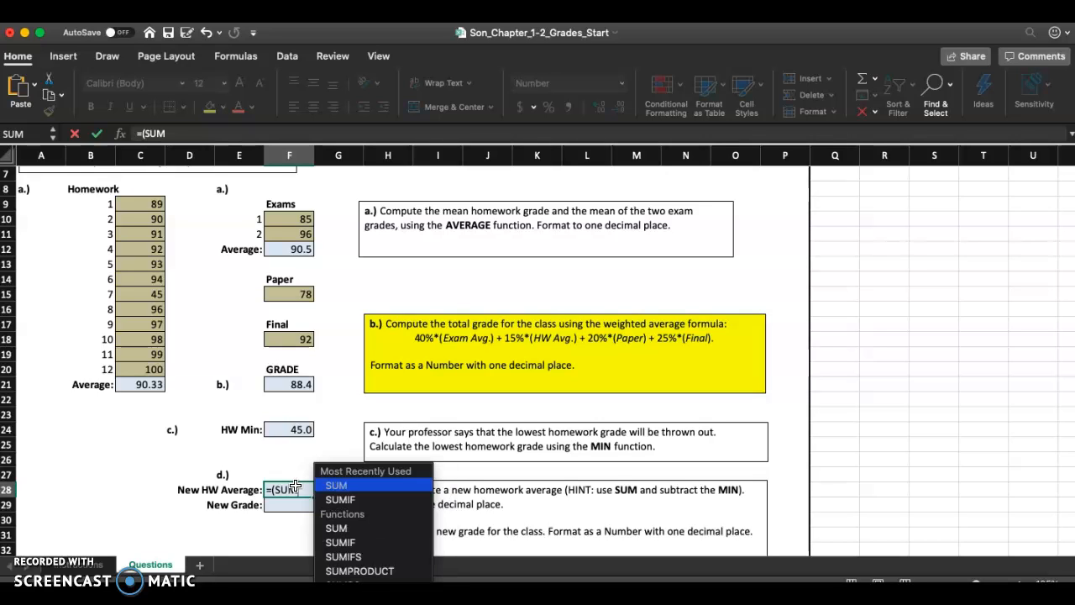
pyautogui.doubleClick(369, 485)
pyautogui.moveTo(130, 208); pyautogui.dragTo(141, 371)
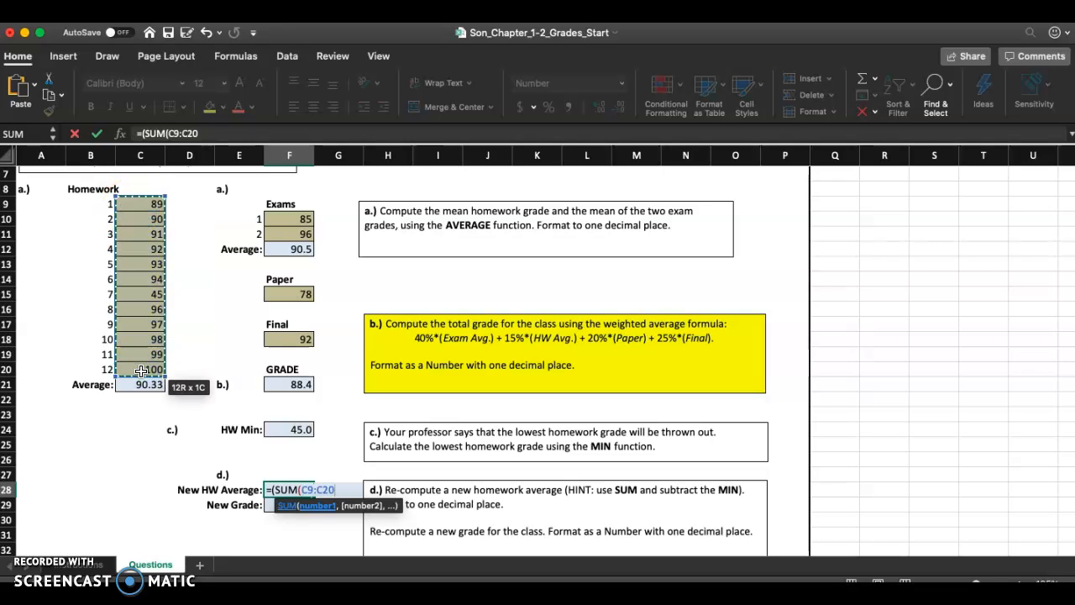
pyautogui.write(')')
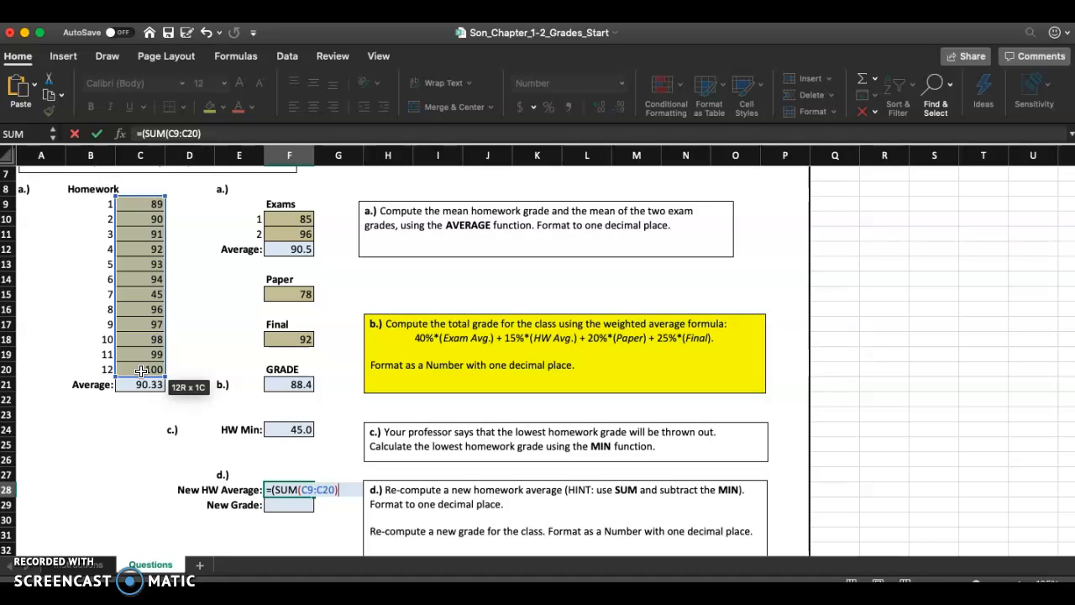
pyautogui.write('-')
pyautogui.click(285, 435)
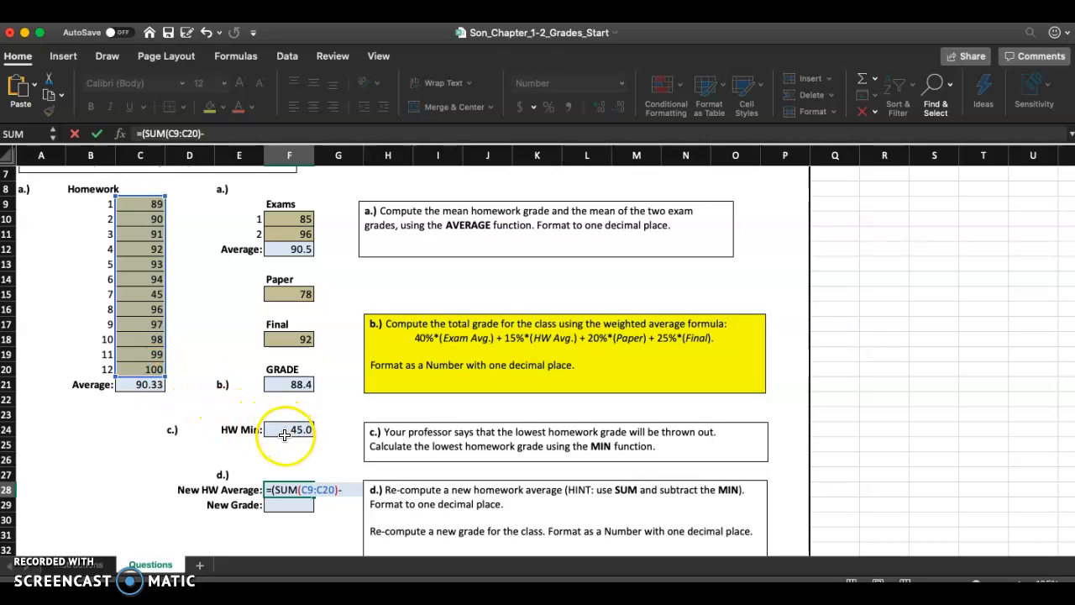
pyautogui.click(277, 427)
pyautogui.write(')')
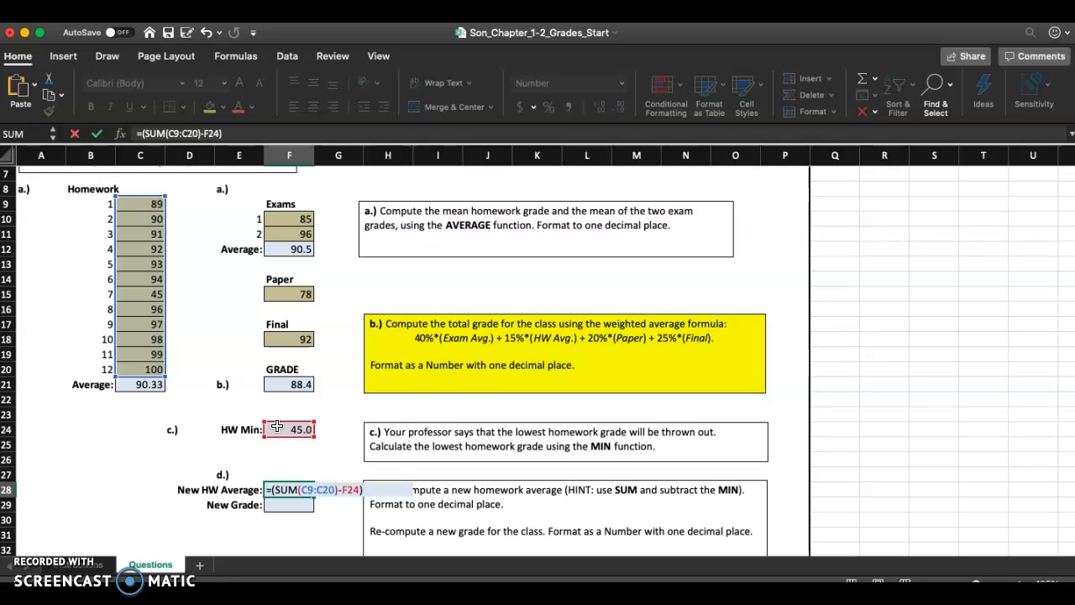
pyautogui.write('/')
pyautogui.write('11')
pyautogui.press('Return')
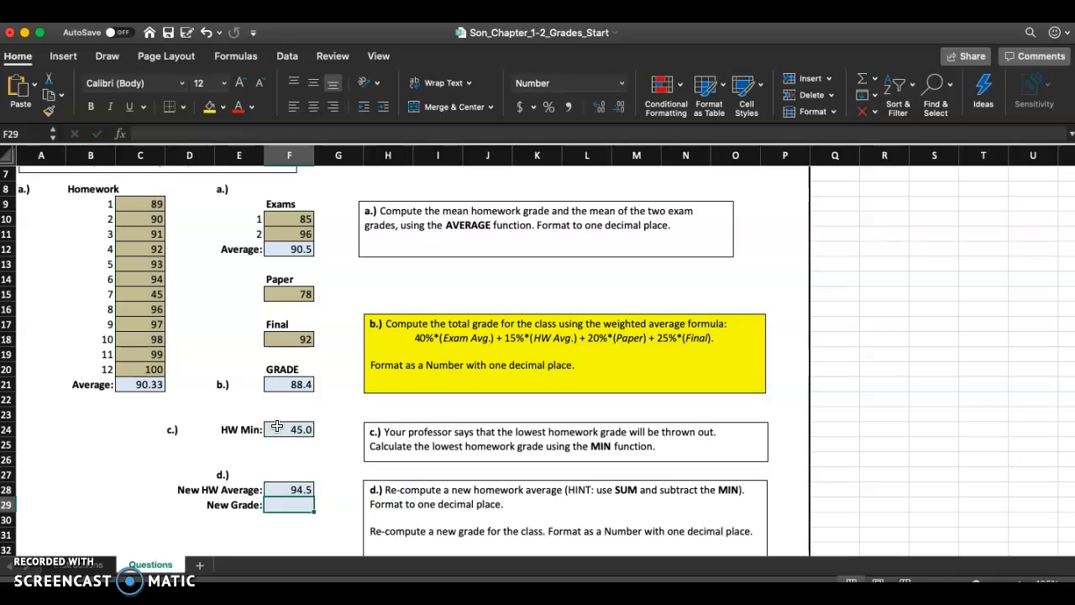
# - Review the formulas for the original homework average, homework minimum, new homework average and total grade in C21, F24, F28 and F21
pyautogui.click(283, 492)
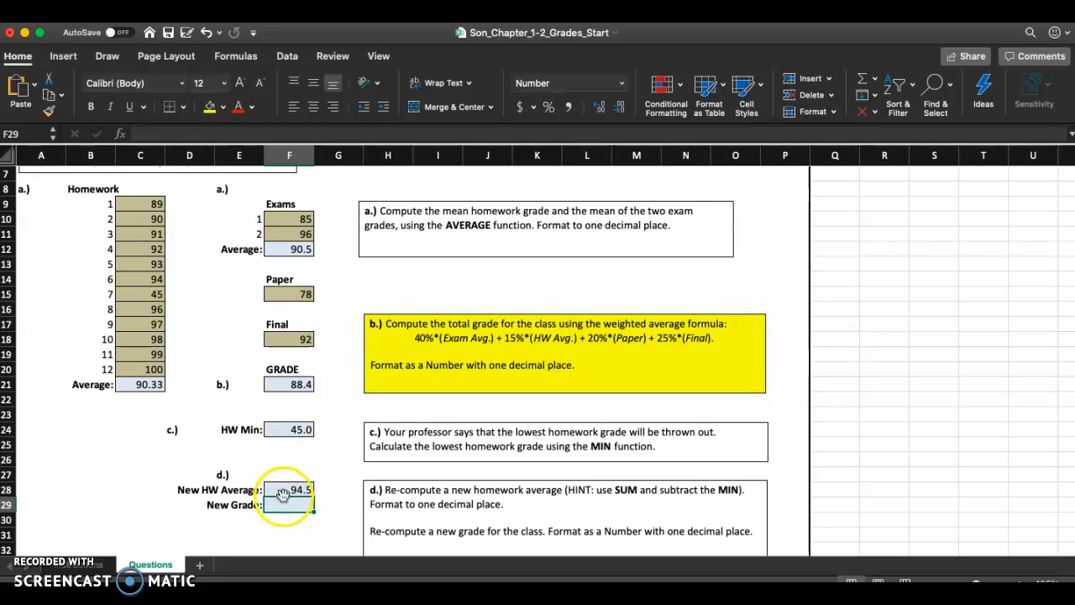
pyautogui.click(124, 386)
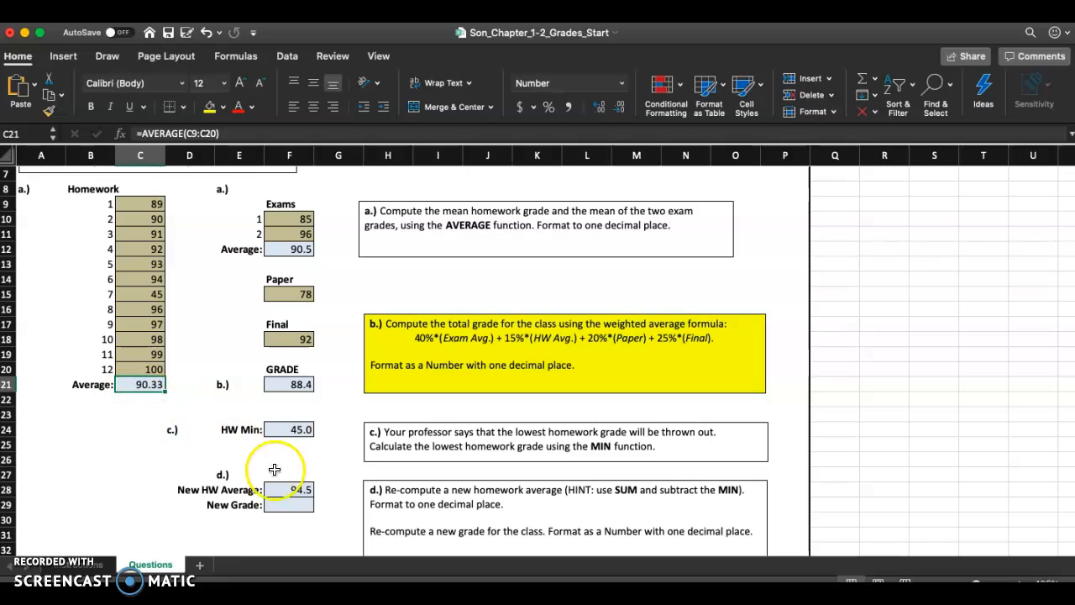
pyautogui.click(277, 429)
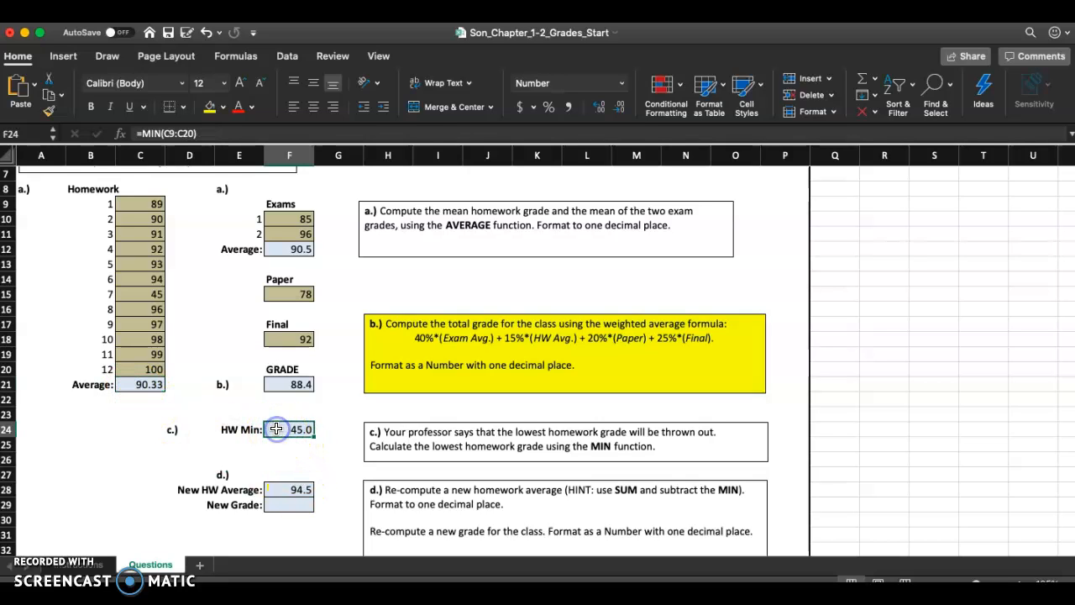
pyautogui.click(277, 490)
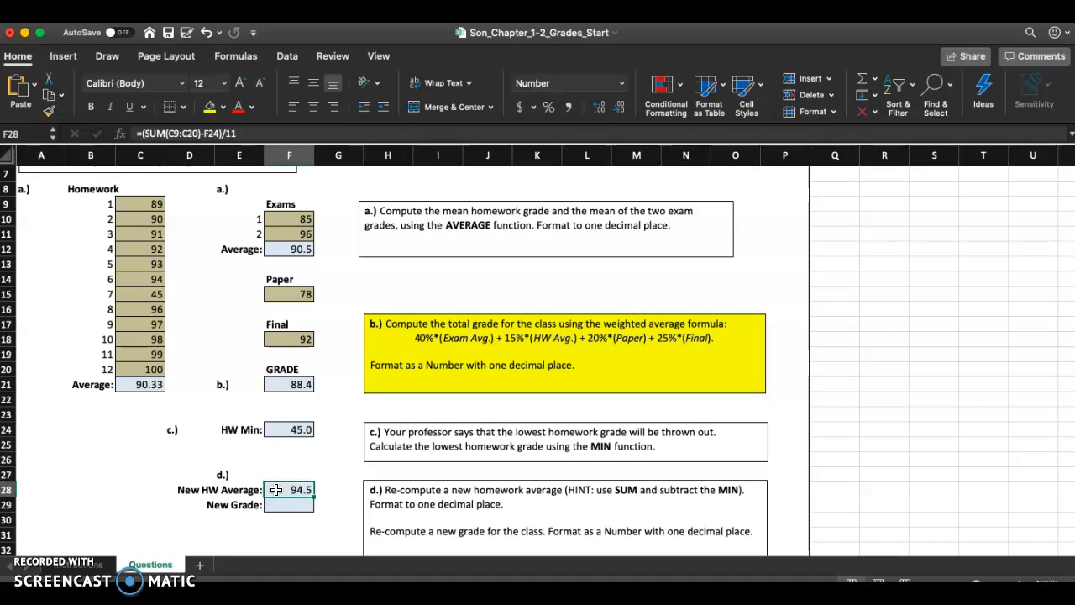
pyautogui.click(277, 386)
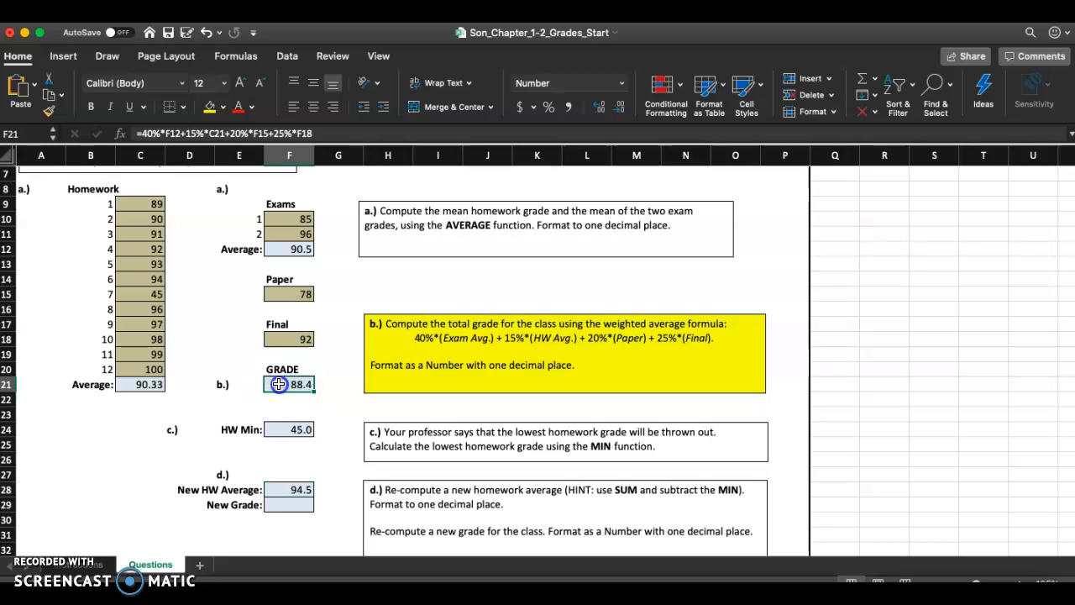
pyautogui.click(277, 490)
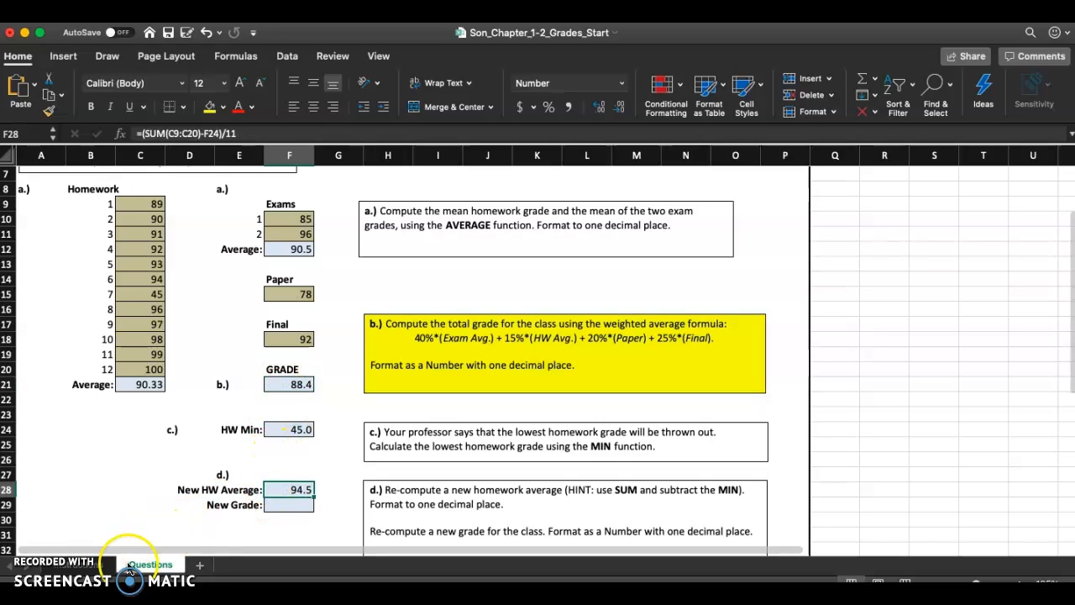
# - Highlight the step 6 number cell in yellow on the Instructions sheet and compare the step 4 and step 7 instructions
pyautogui.click(89, 567)
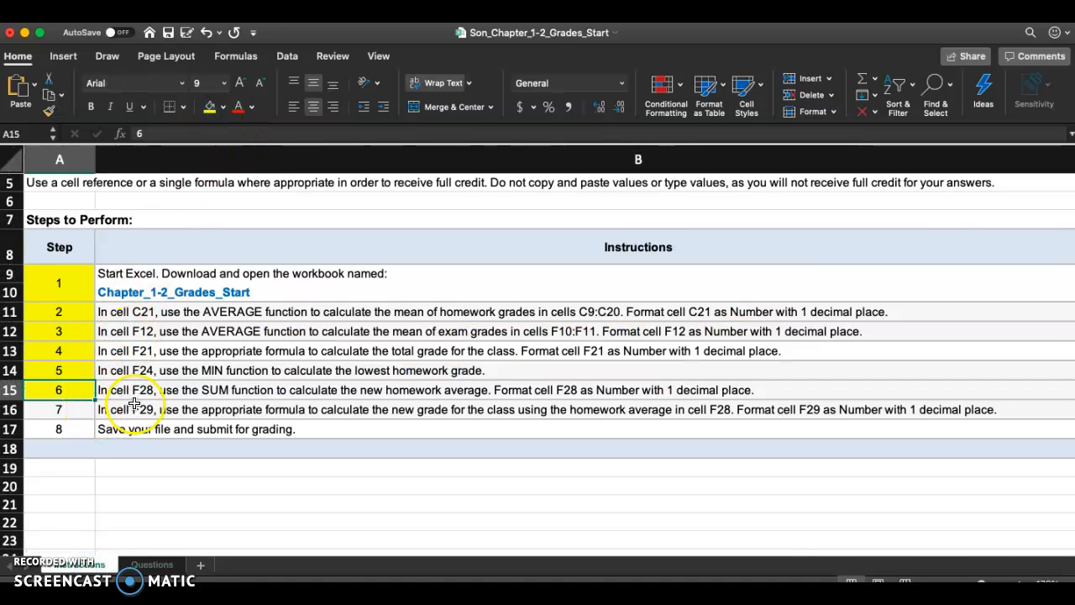
pyautogui.click(83, 409)
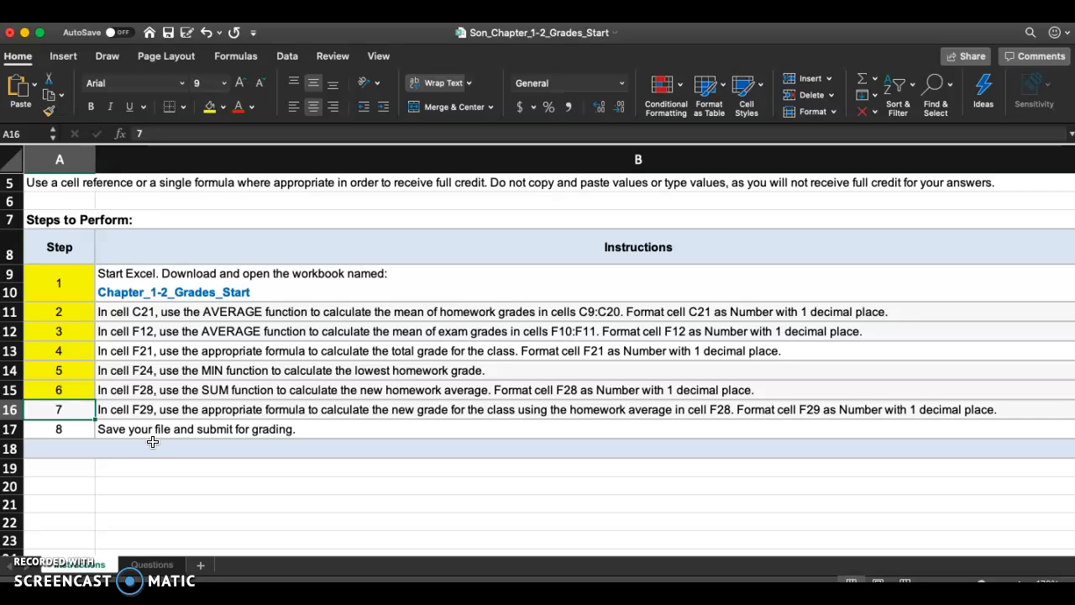
pyautogui.click(122, 354)
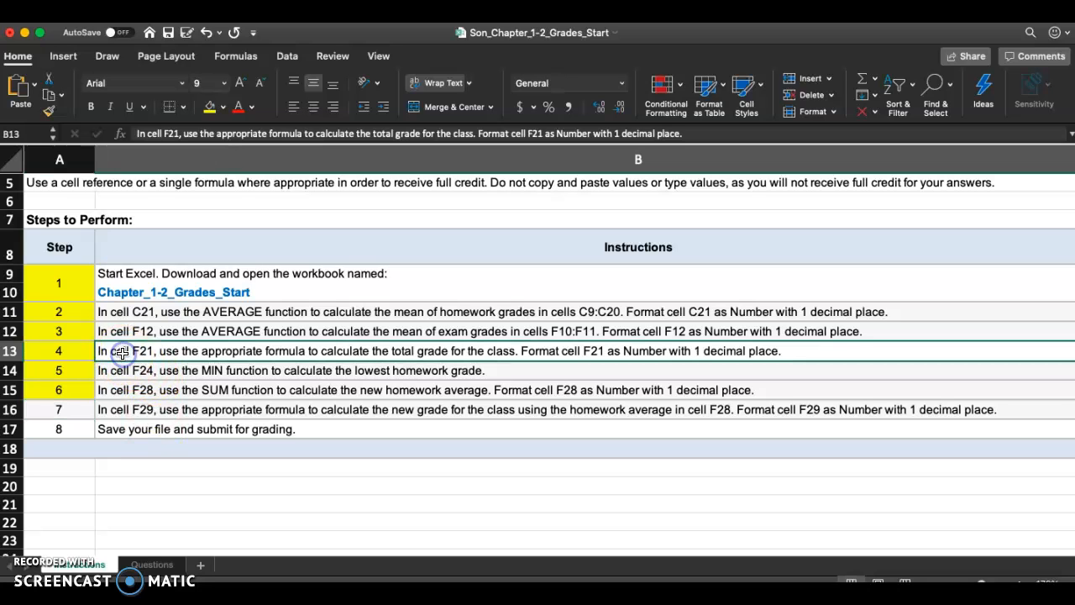
pyautogui.click(128, 410)
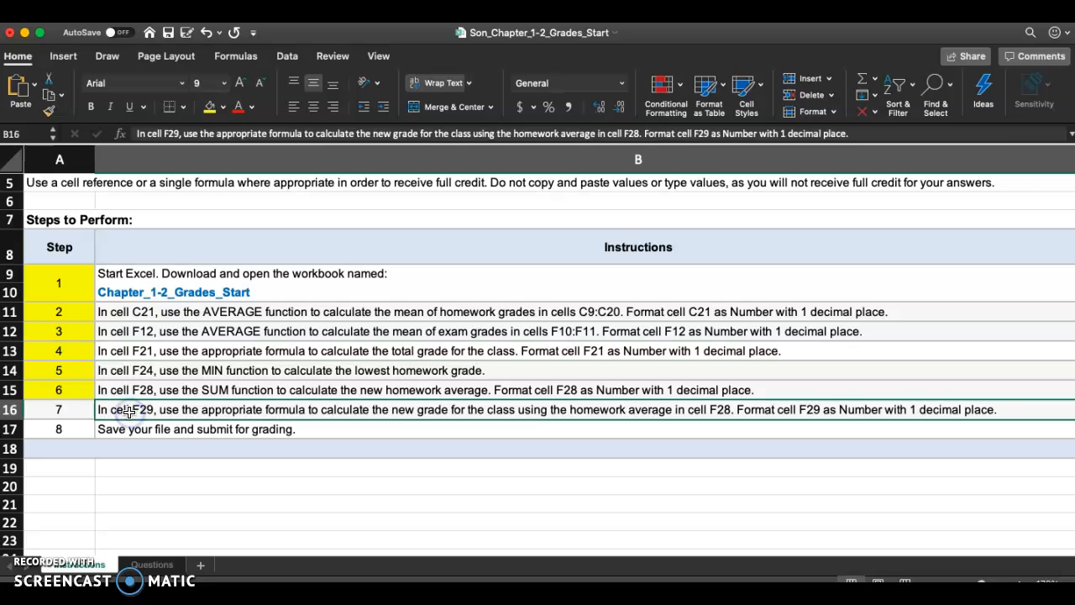
# - Examine the part b weighted average formula on the Questions sheet, its component cells C21, F12, F15 and F18, and the F28 and F21 formulas
pyautogui.click(151, 566)
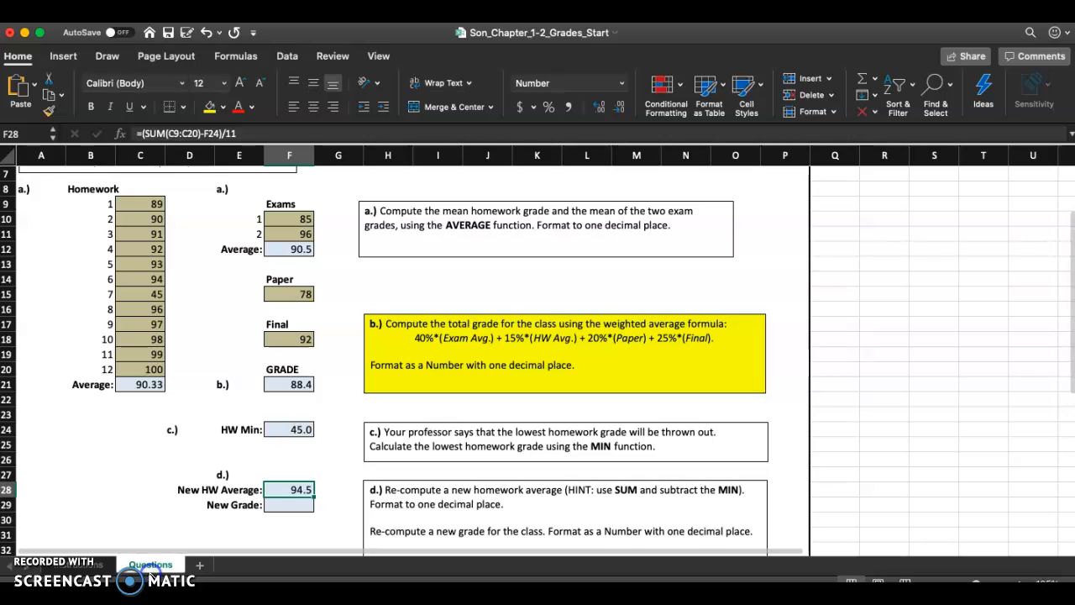
pyautogui.click(437, 353)
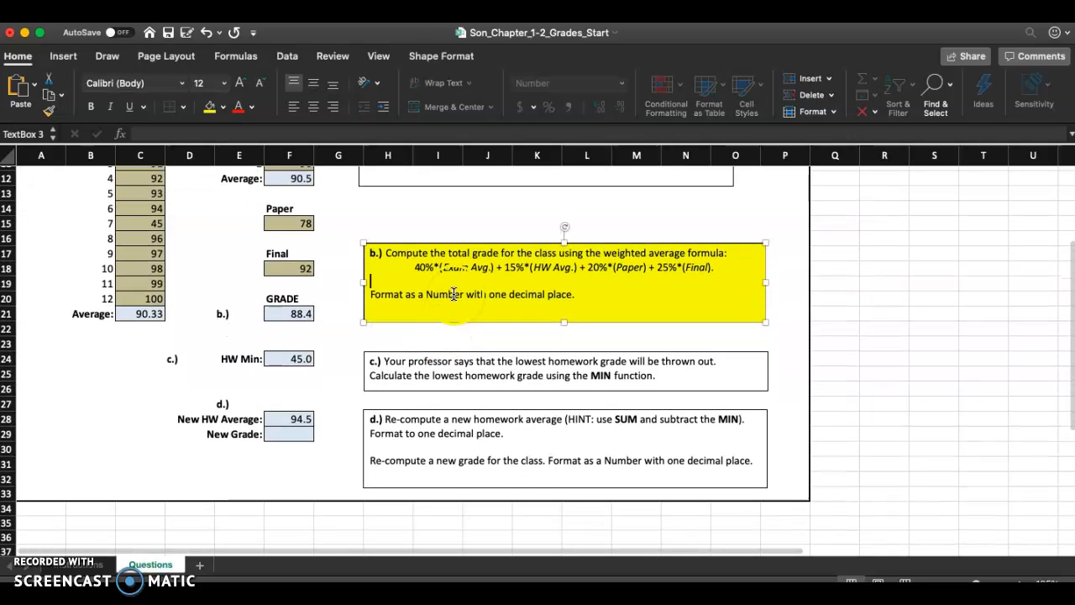
pyautogui.scroll(3, 454, 283)
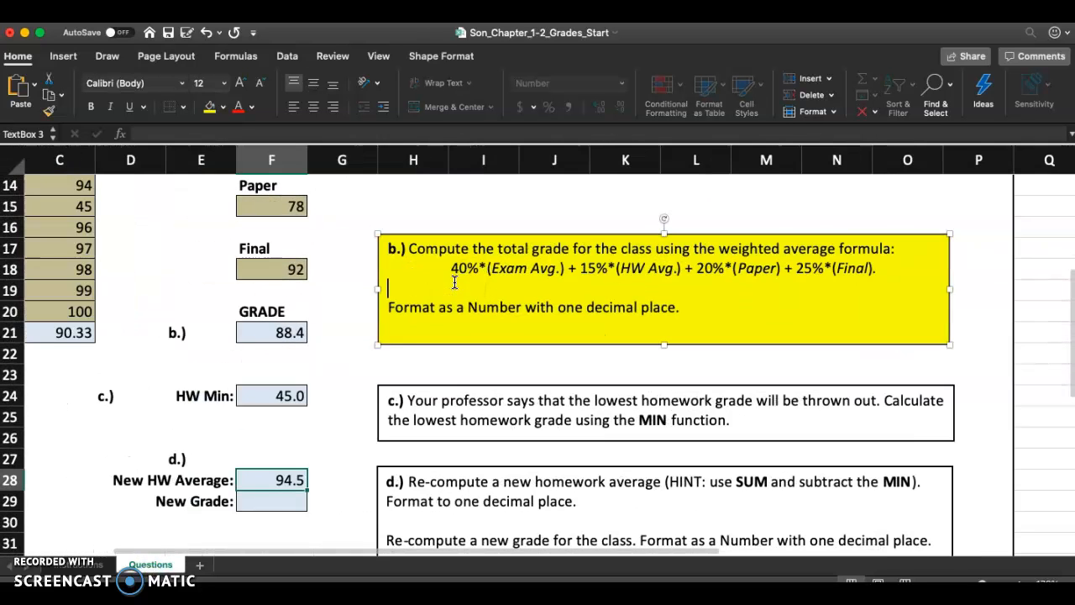
pyautogui.scroll(4, 455, 283)
pyautogui.hscroll(-1, 455, 283)
pyautogui.scroll(-1, 454, 283)
pyautogui.scroll(-3, 455, 283)
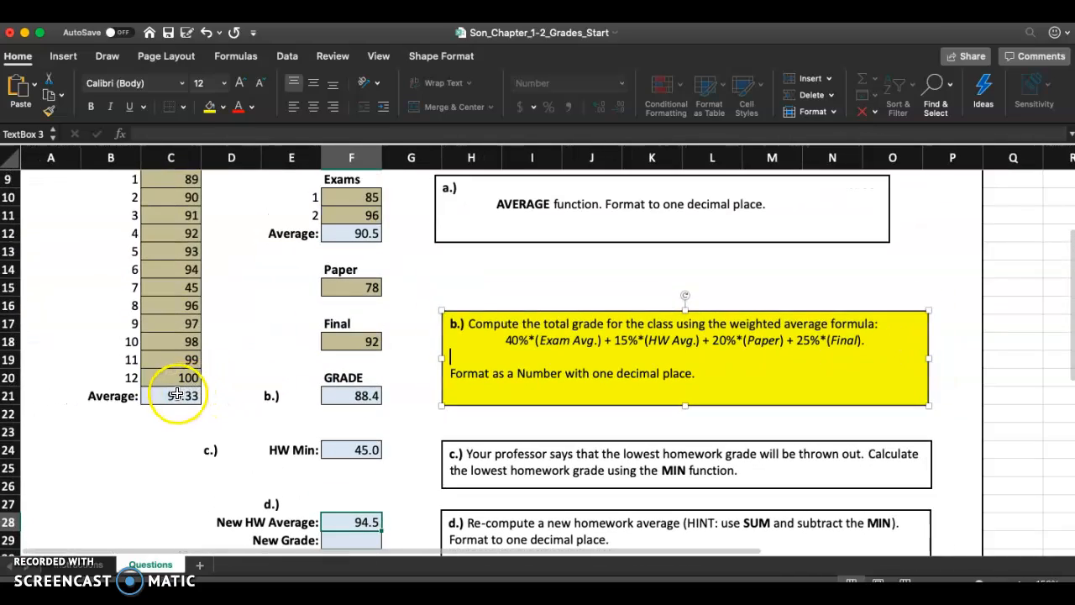
pyautogui.click(183, 395)
pyautogui.click(359, 234)
pyautogui.click(348, 286)
pyautogui.click(345, 339)
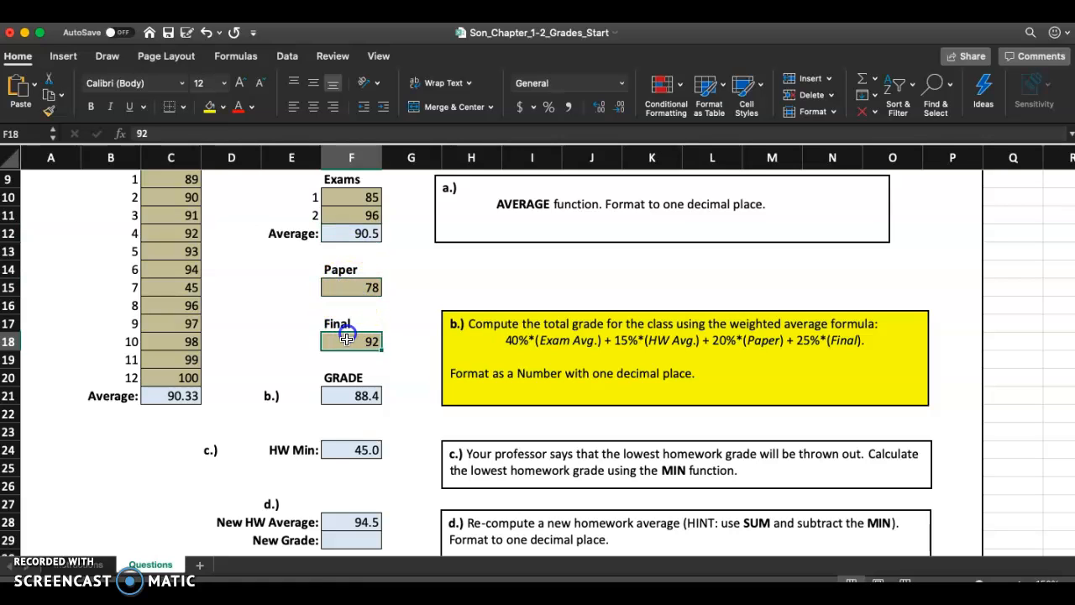
pyautogui.click(343, 539)
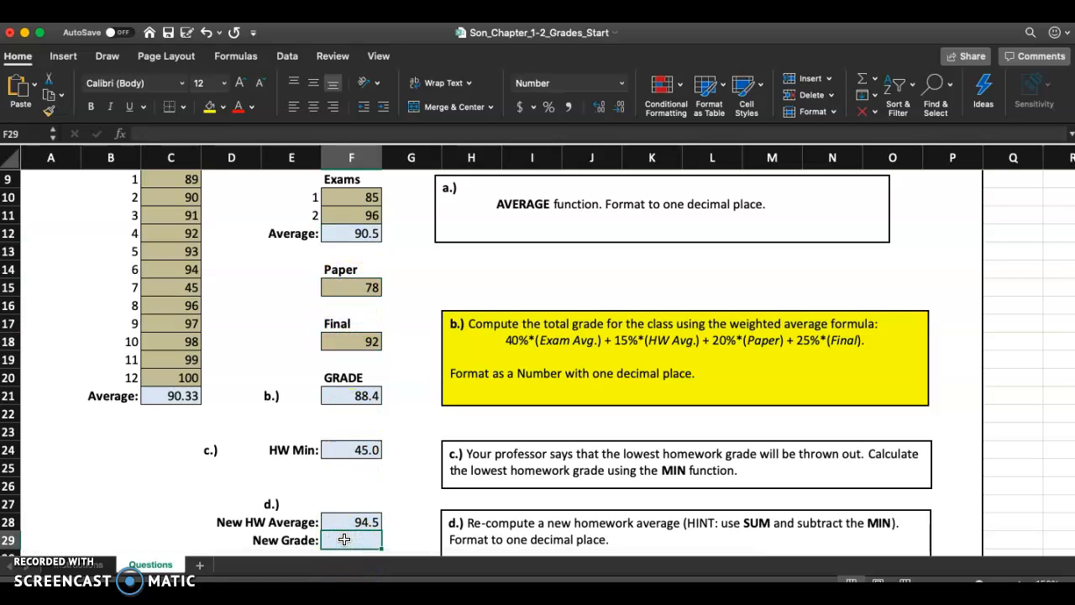
pyautogui.click(162, 399)
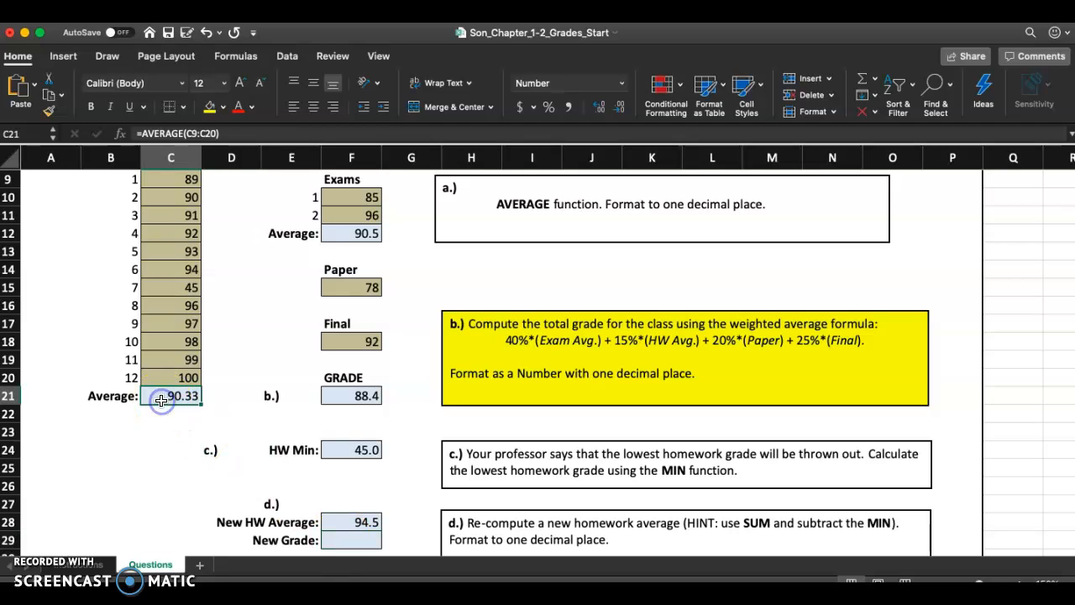
pyautogui.click(348, 523)
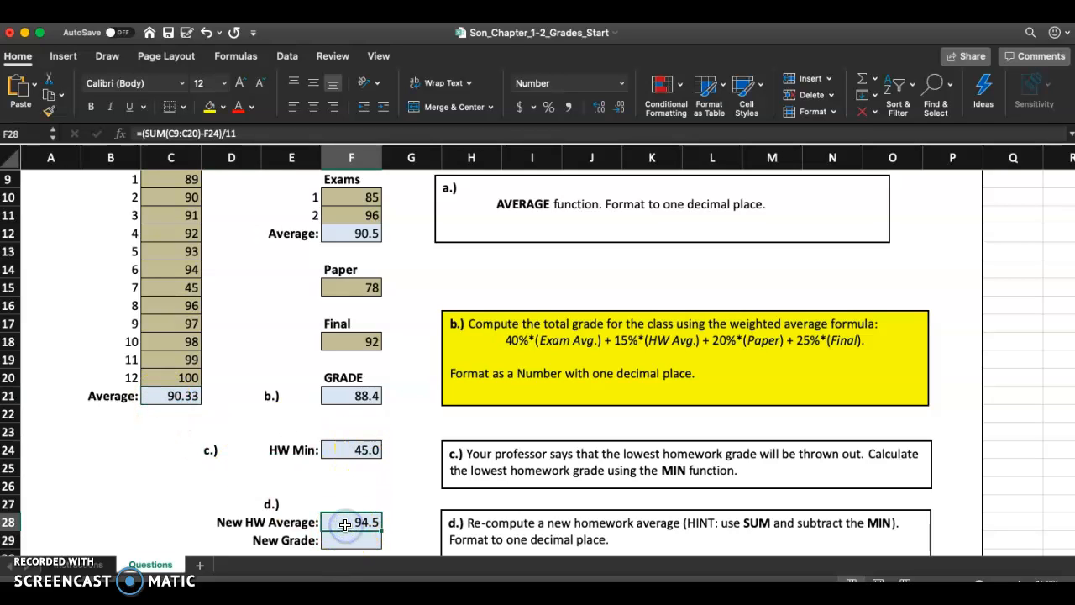
pyautogui.click(344, 542)
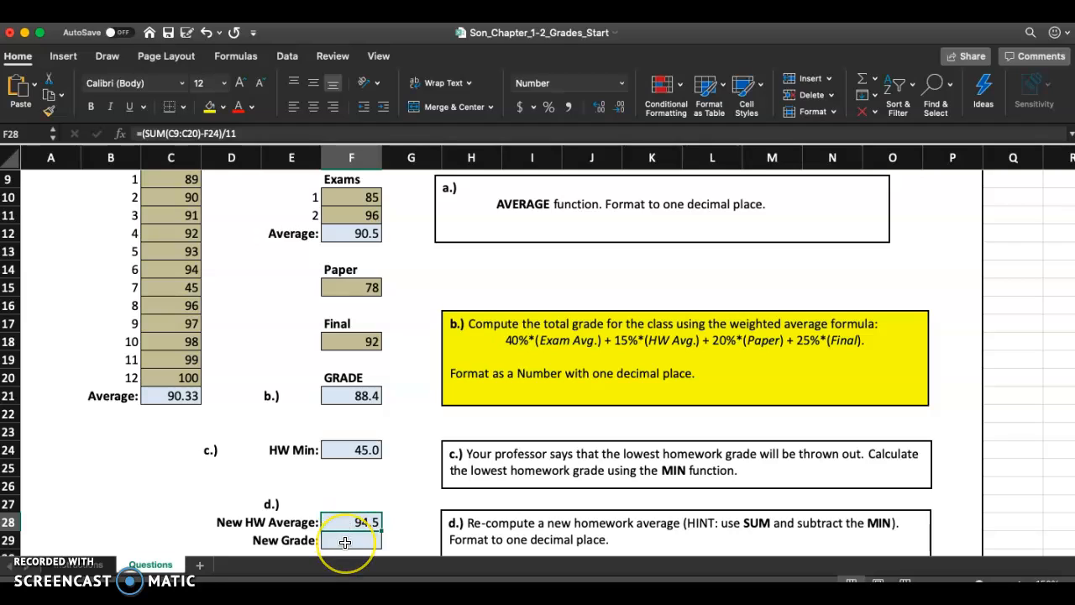
pyautogui.click(349, 395)
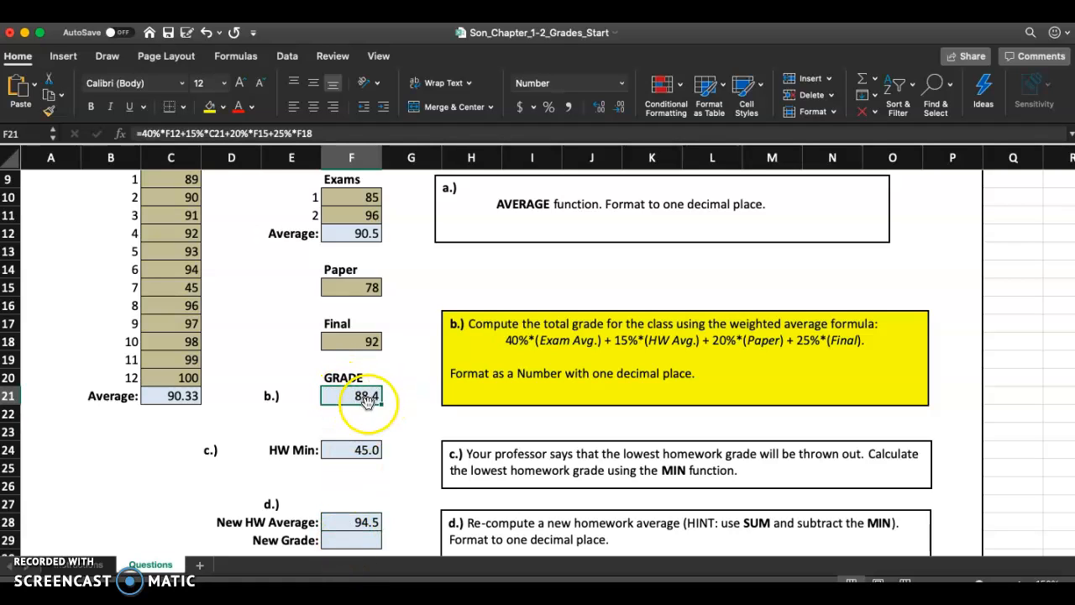
# - Start the new grade formula in cell F29 of the Questions sheet with the exam and new homework terms, =40%*F12+15%*F28
pyautogui.click(337, 540)
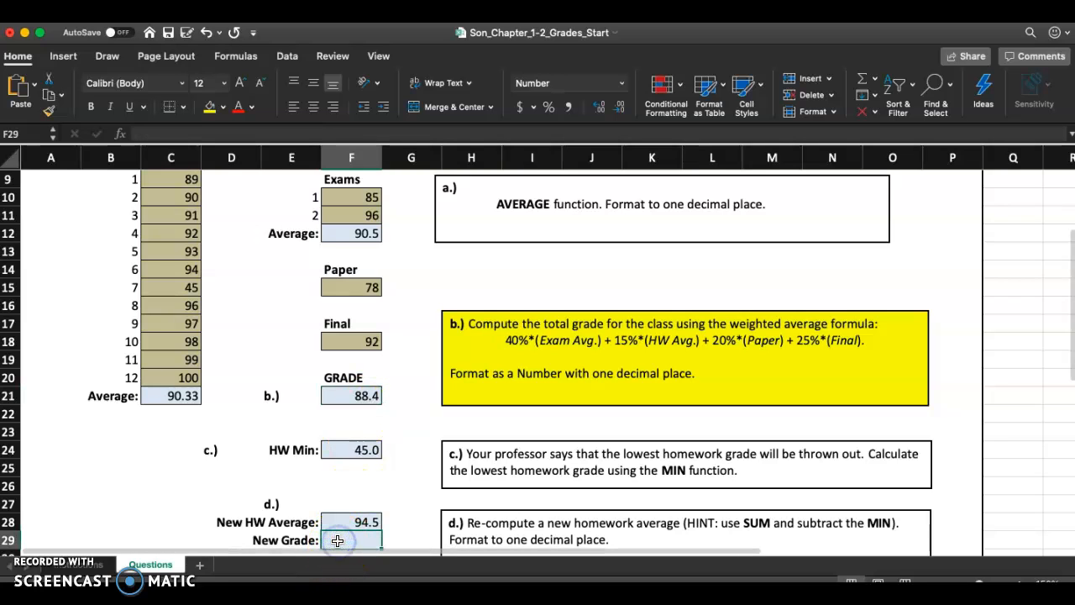
pyautogui.scroll(-1, 334, 502)
pyautogui.scroll(-1, 333, 503)
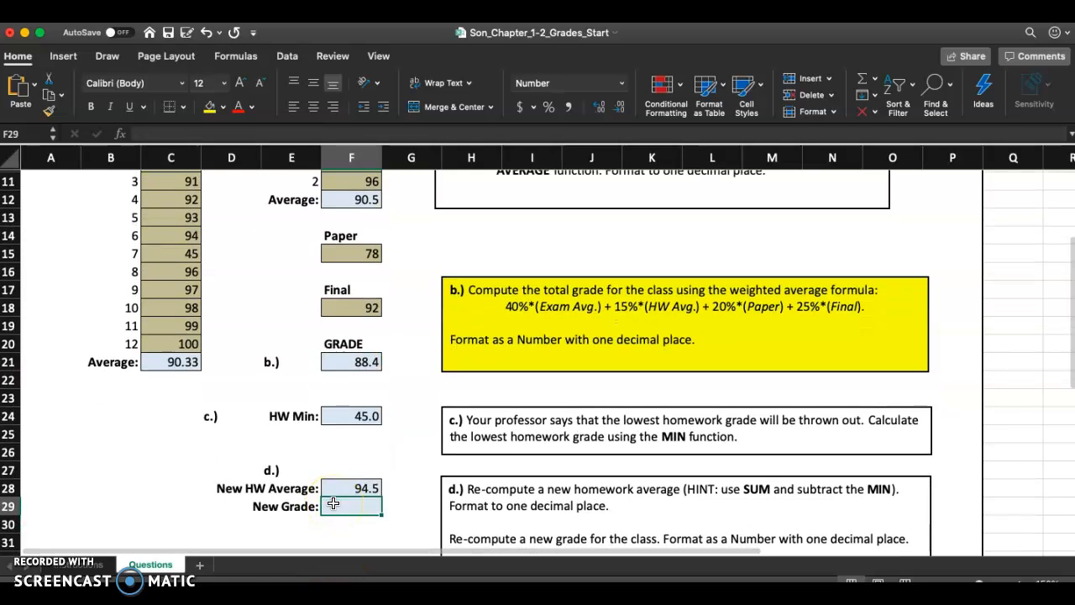
pyautogui.write('=40%*')
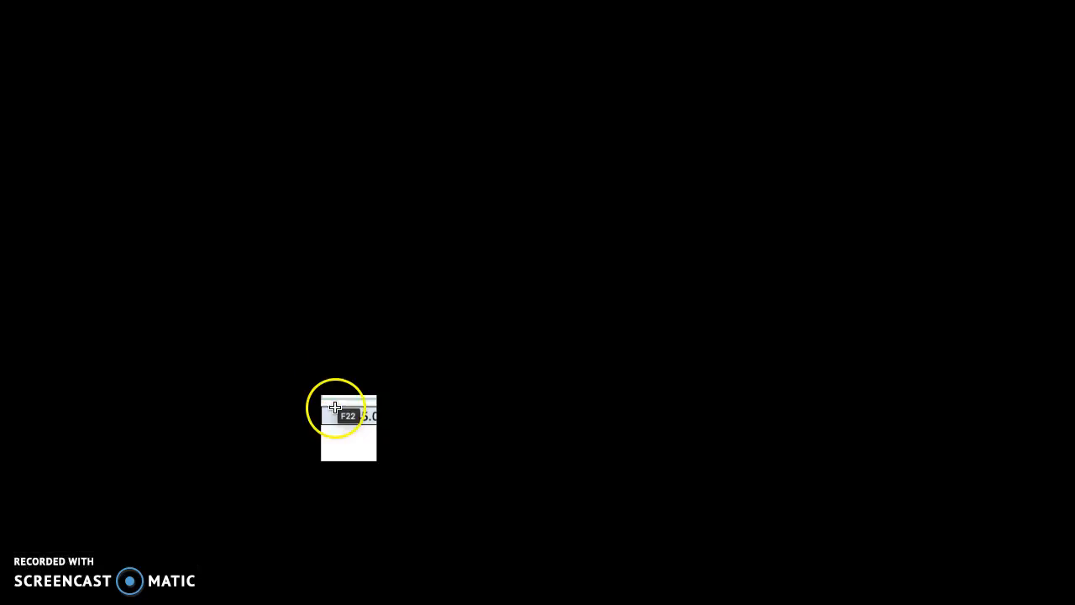
pyautogui.click(351, 196)
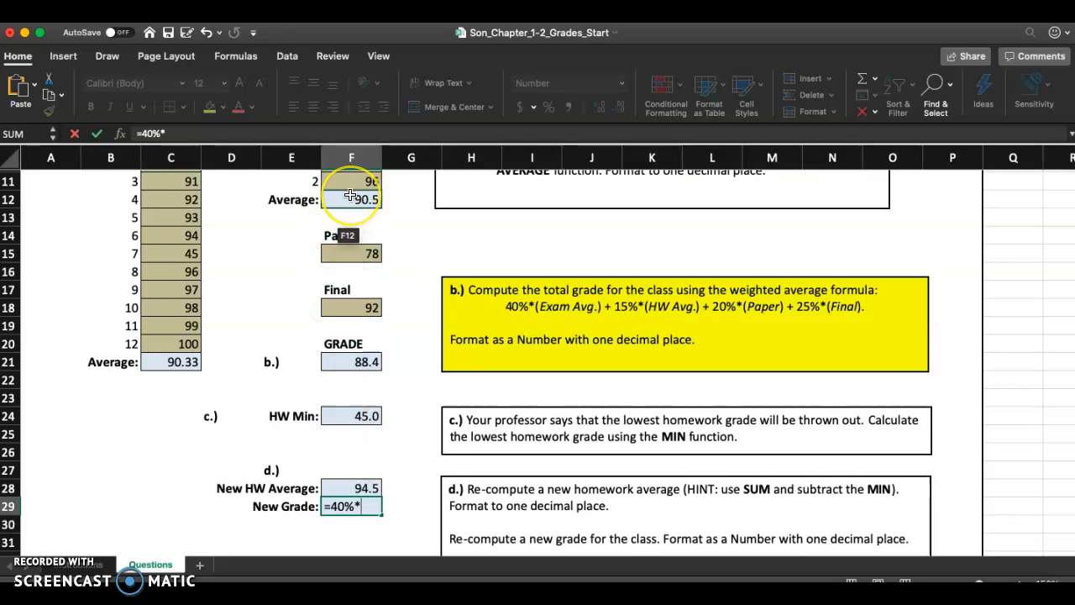
pyautogui.write('40%*')
pyautogui.click(347, 198)
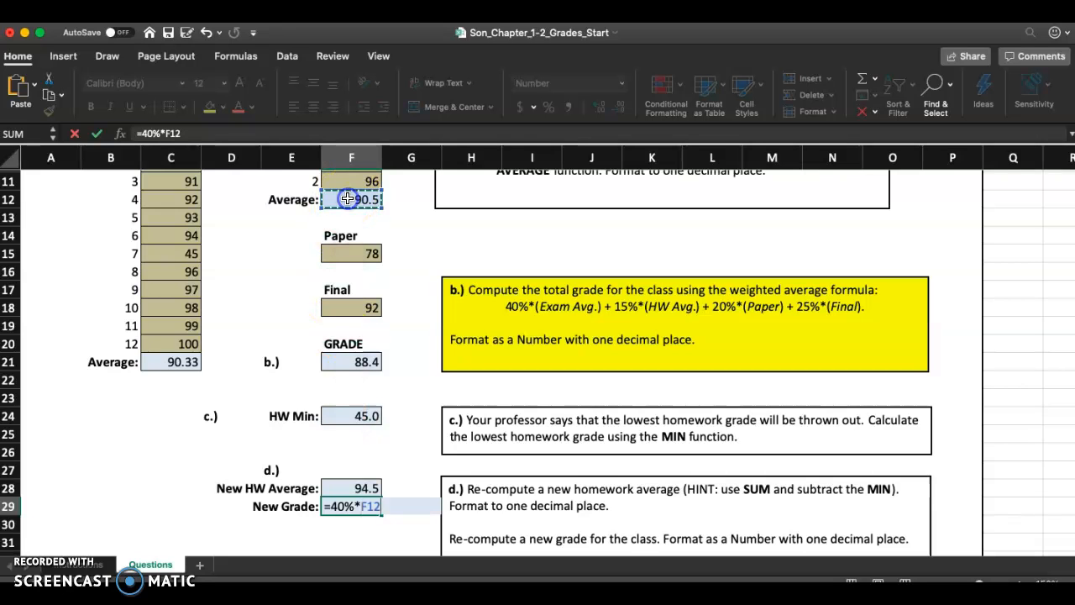
pyautogui.write('+15%*')
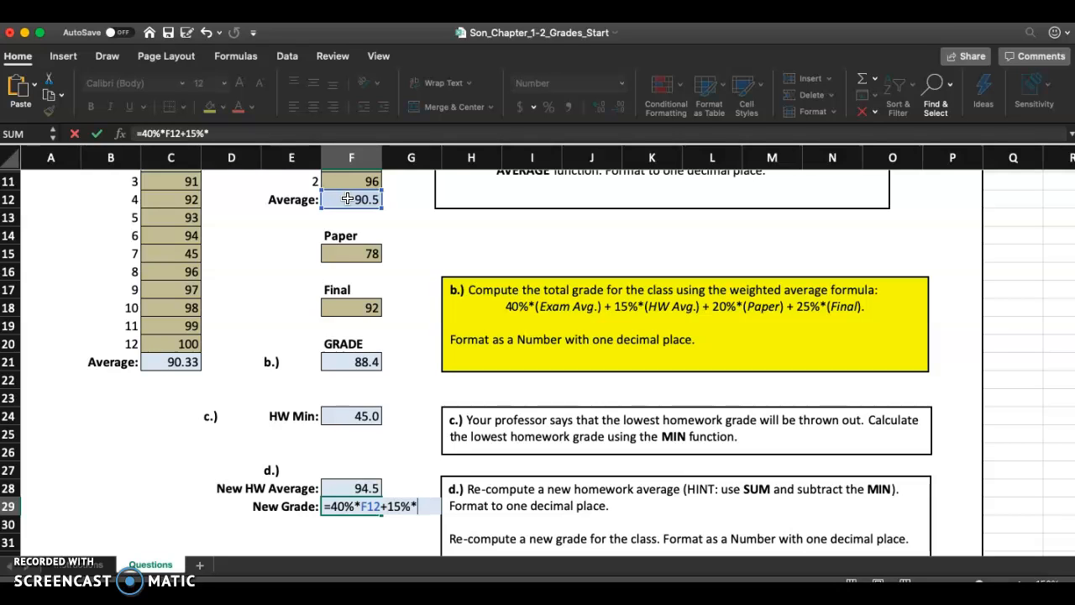
pyautogui.click(184, 364)
pyautogui.click(339, 488)
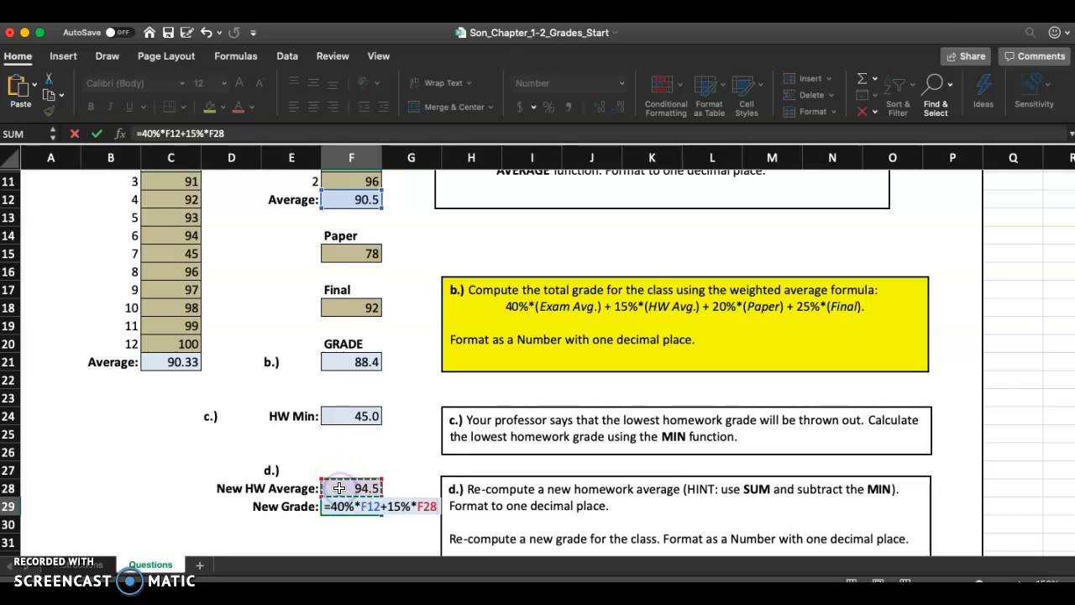
# - Complete the F29 new grade formula by adding the paper and final terms, +20%*F15+25%*F18, and enter it
pyautogui.write('+20')
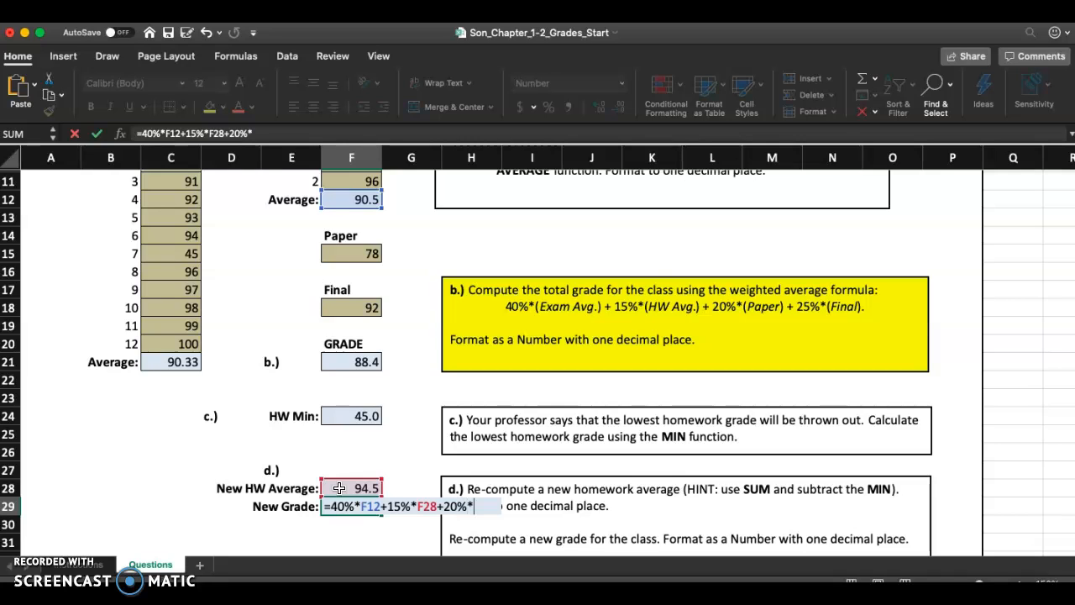
pyautogui.write('%*')
pyautogui.click(356, 253)
pyautogui.write('+25%')
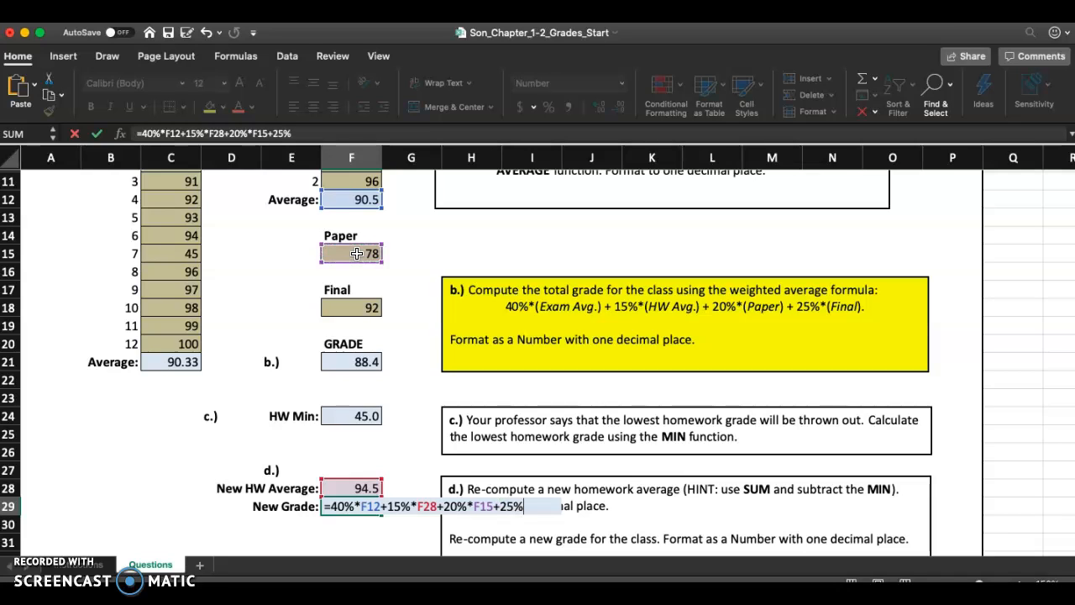
pyautogui.write('*')
pyautogui.click(351, 307)
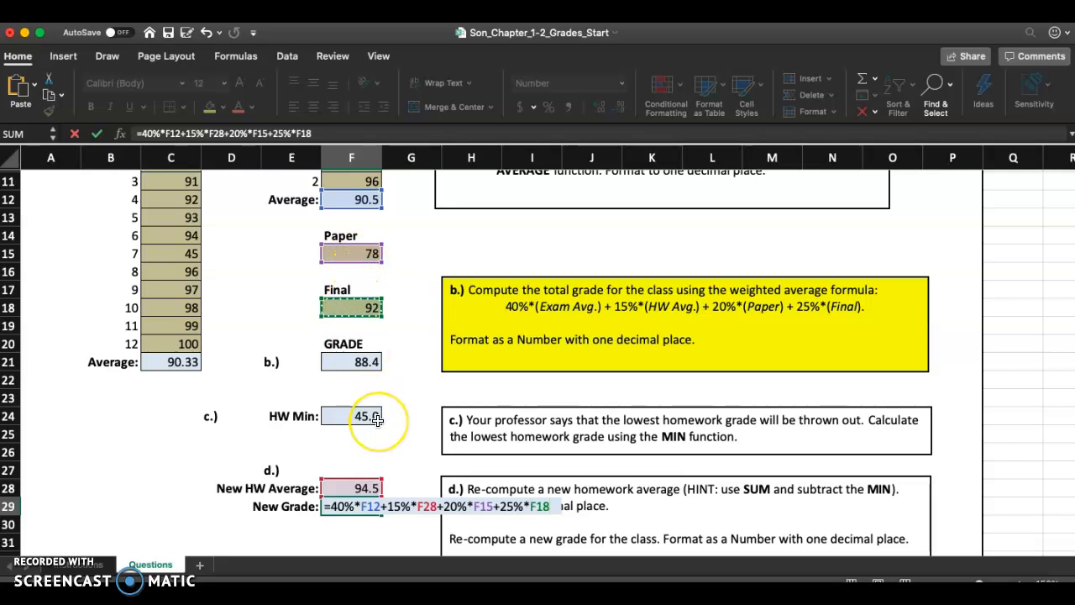
pyautogui.scroll(-5, 373, 417)
pyautogui.hscroll(1, 377, 420)
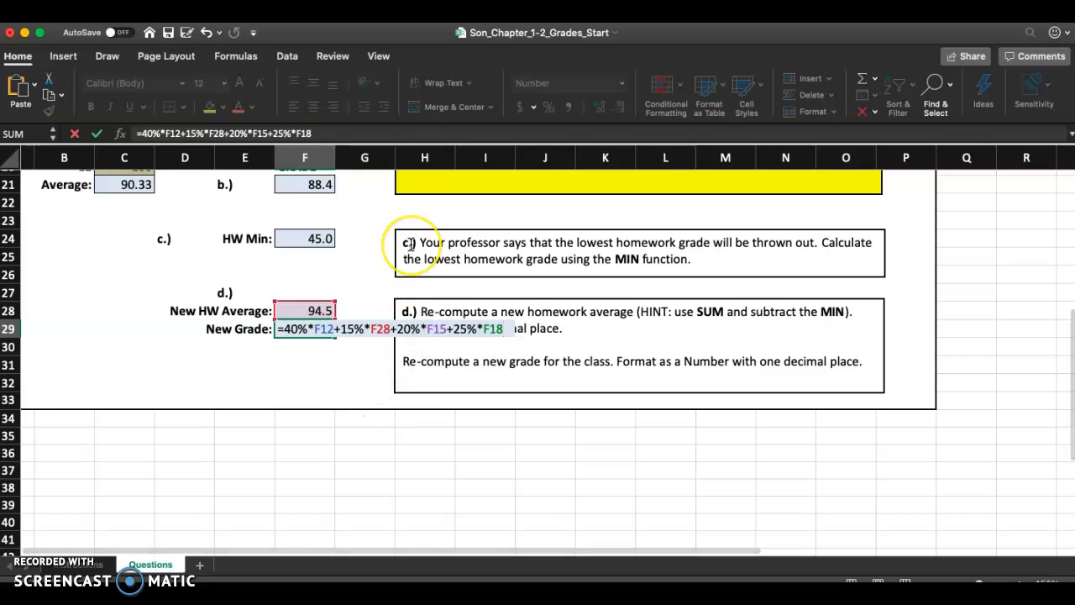
pyautogui.scroll(5, 413, 245)
pyautogui.scroll(-3, 410, 245)
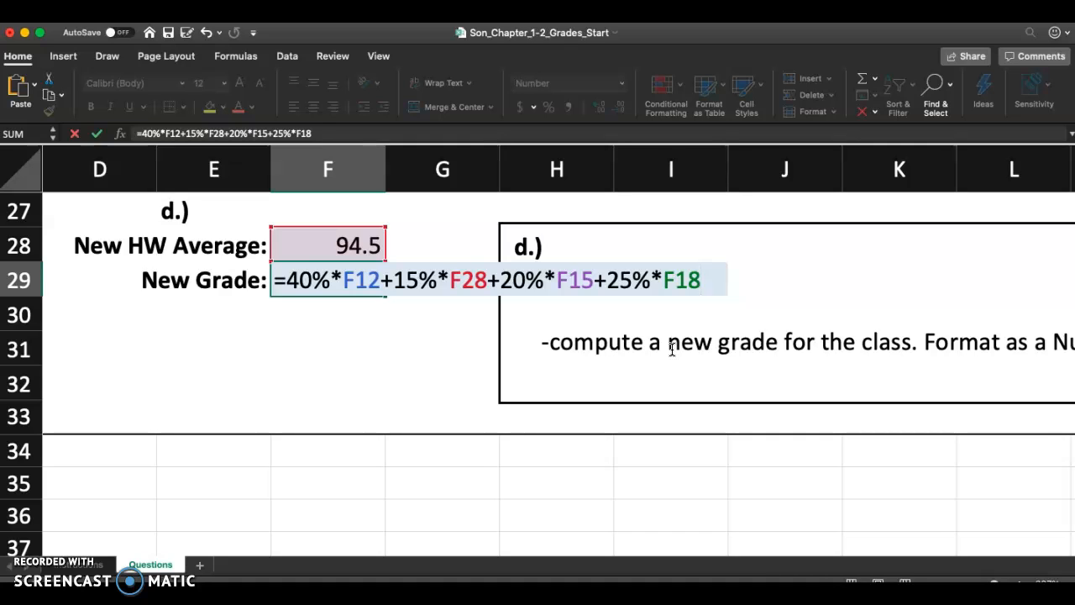
pyautogui.press('Return')
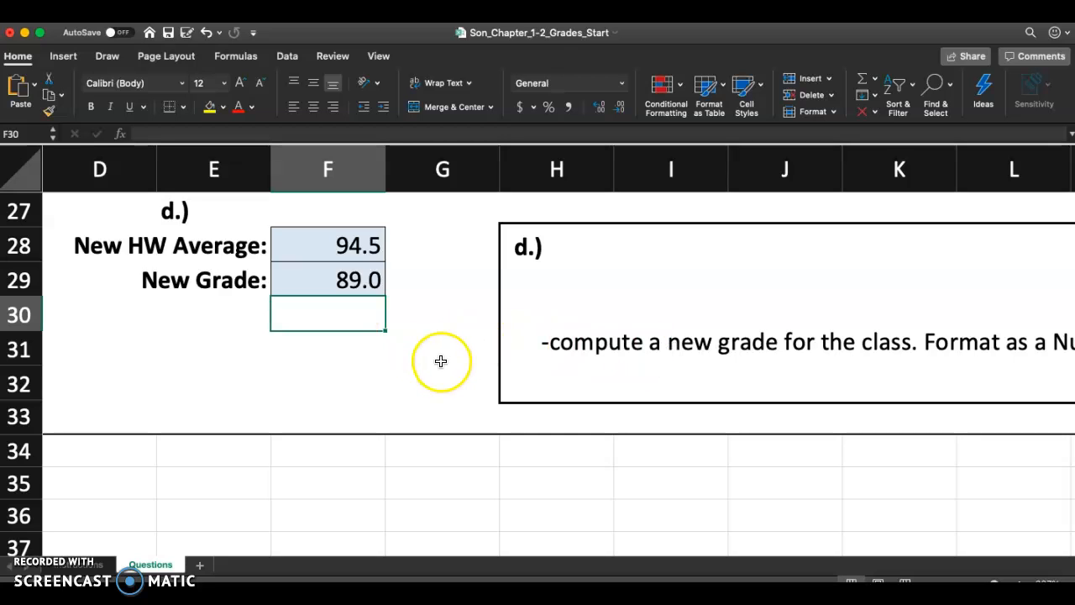
# - Compare the original grade formula in F21 with the new grade formula in F29, and check the paper grade in F15
pyautogui.scroll(-5, 442, 298)
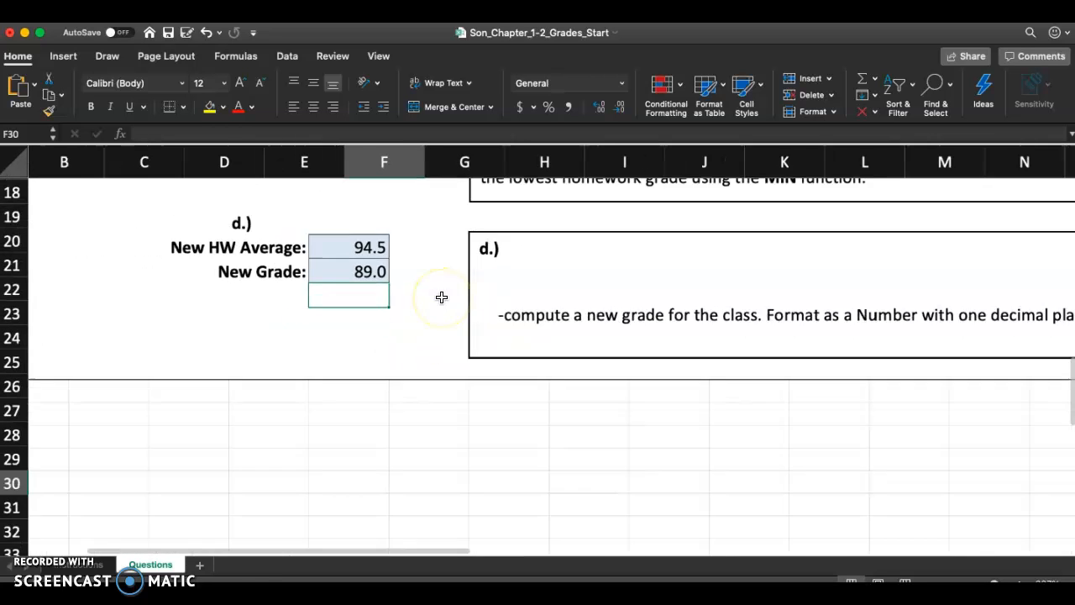
pyautogui.scroll(4, 442, 298)
pyautogui.click(383, 211)
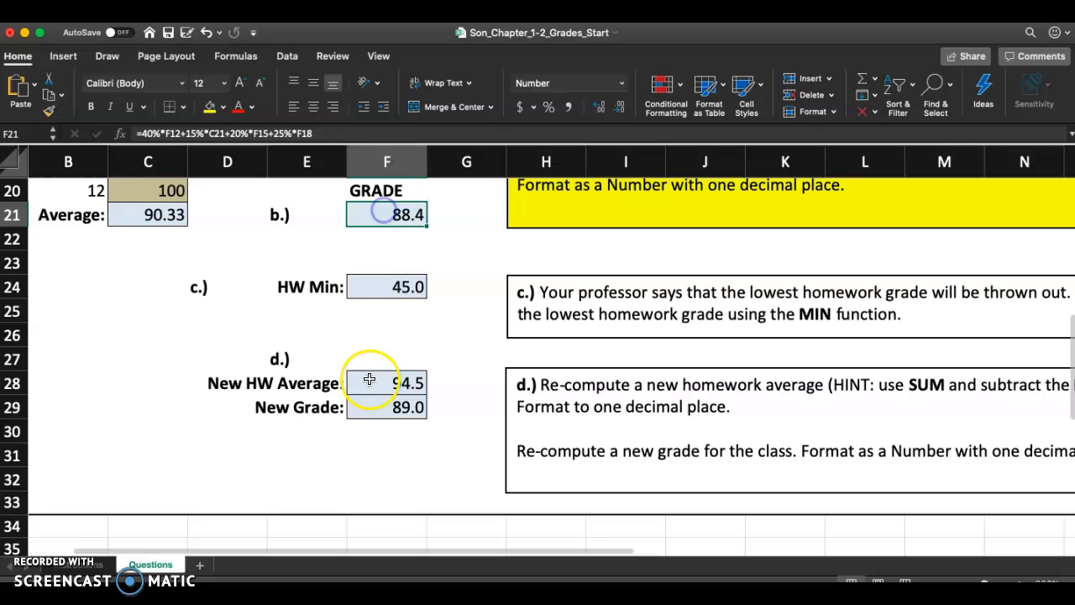
pyautogui.click(372, 411)
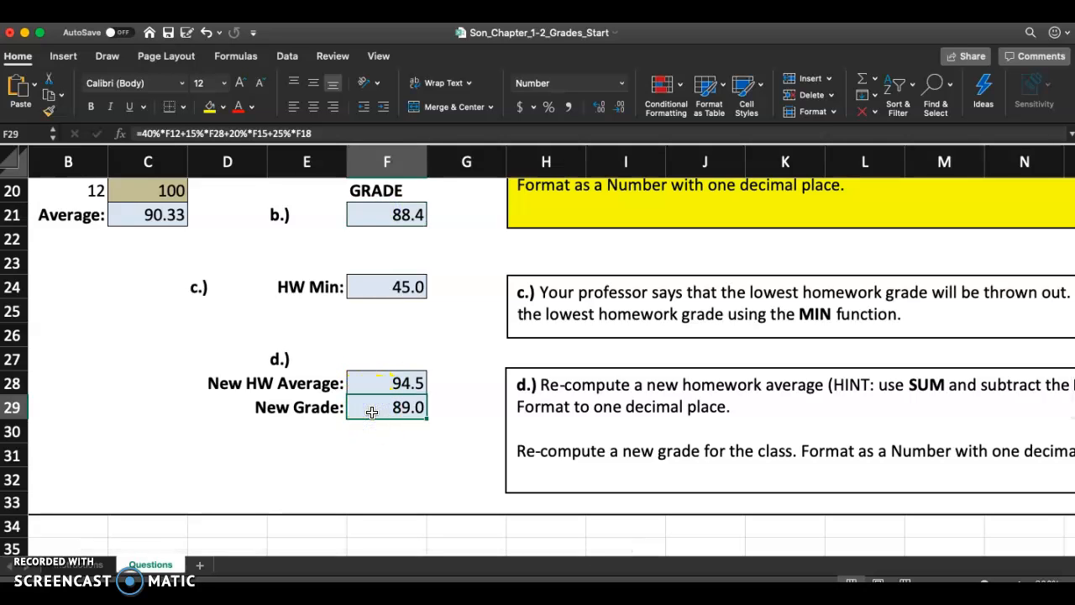
pyautogui.scroll(-4, 490, 391)
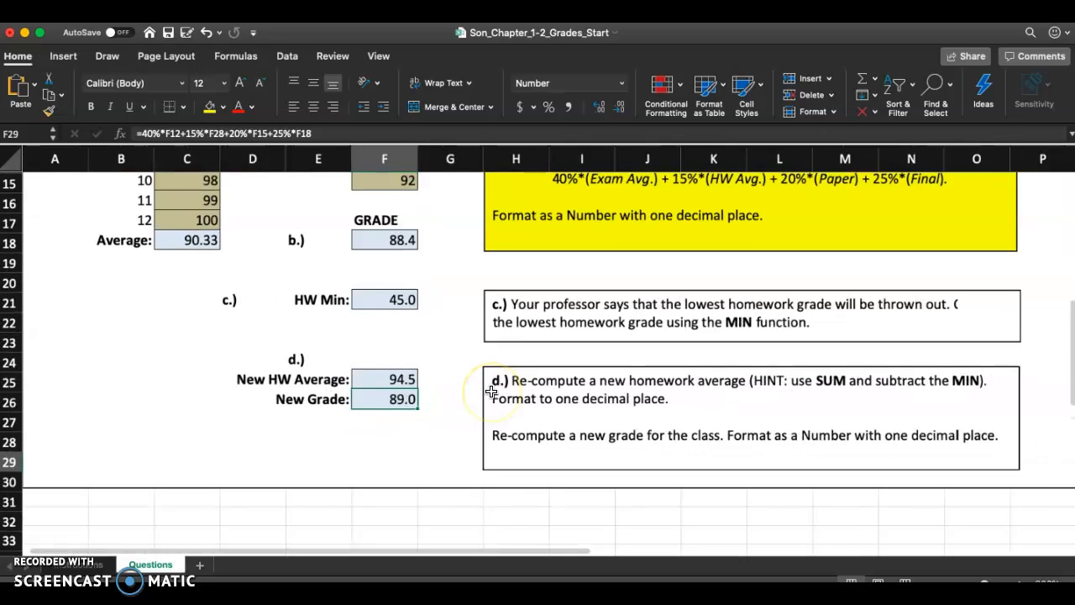
pyautogui.scroll(3, 439, 311)
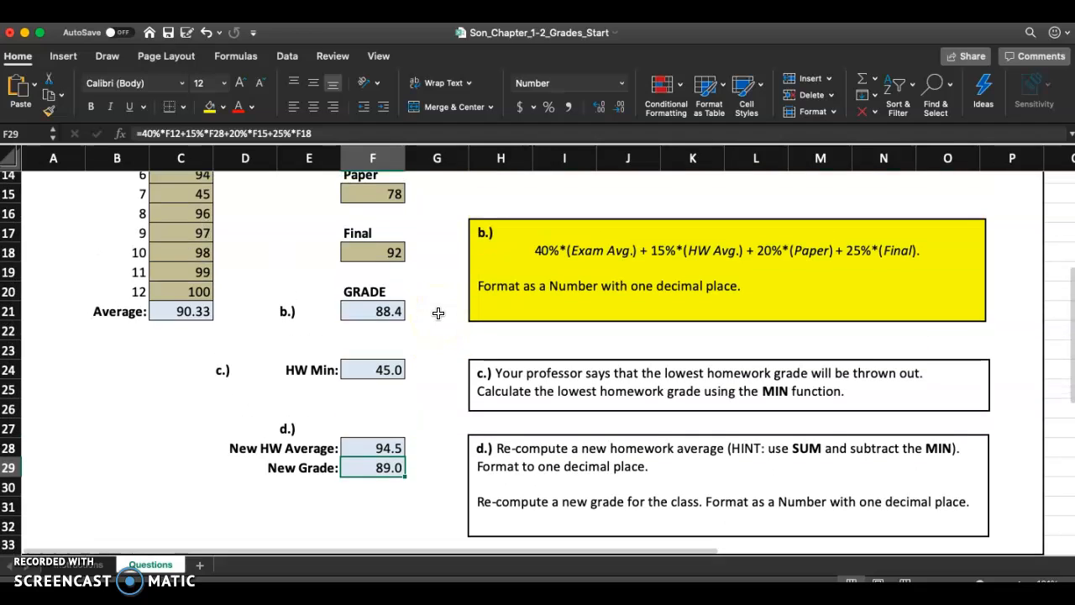
pyautogui.scroll(3, 438, 228)
pyautogui.click(378, 253)
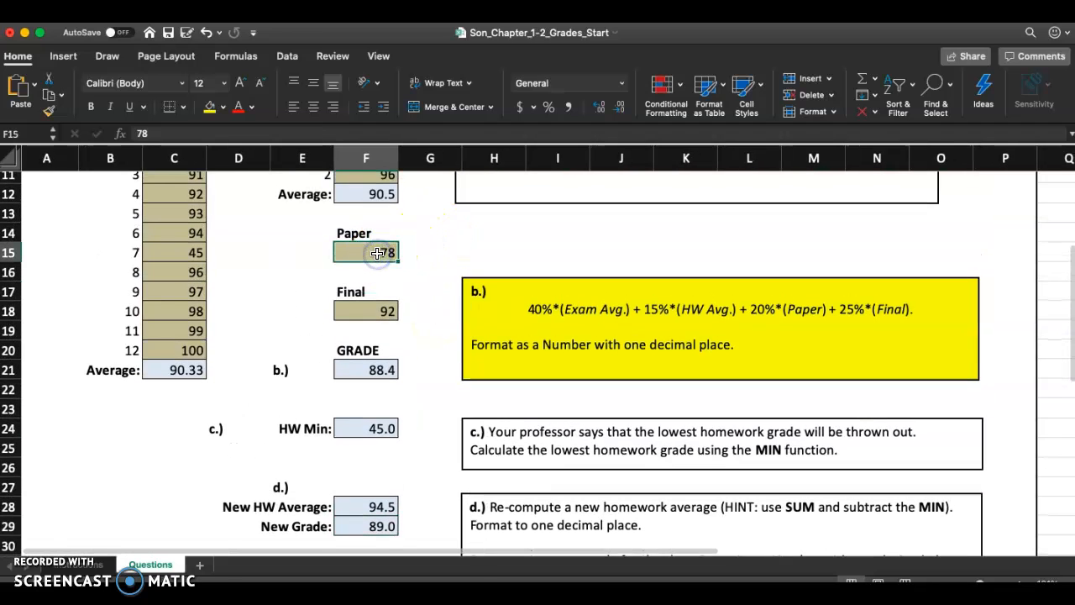
# - Highlight the step 7 and step 8 number cells in yellow on the Instructions sheet
pyautogui.click(92, 566)
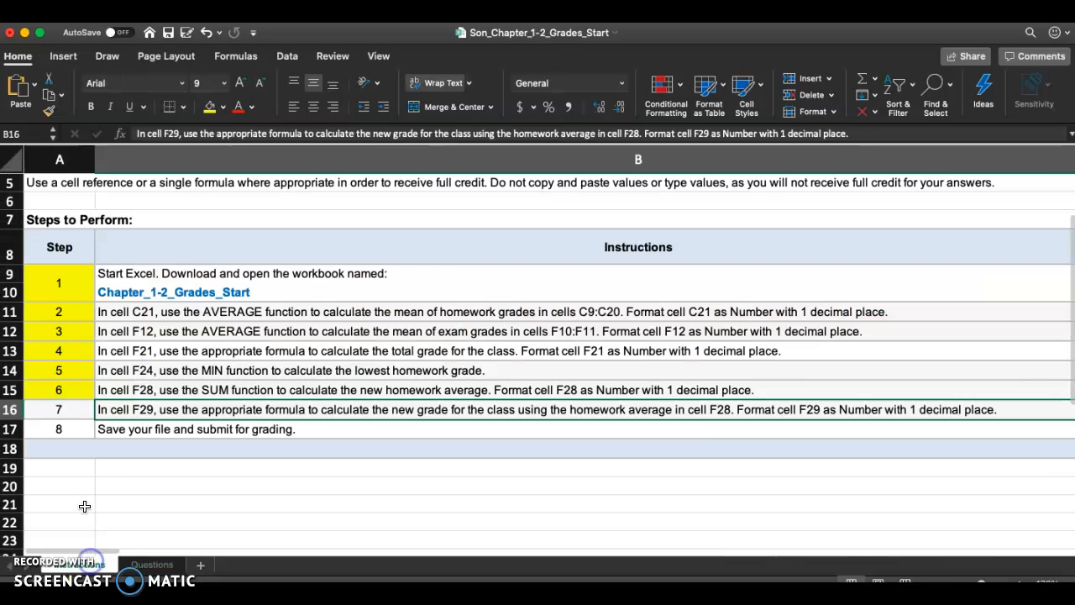
pyautogui.click(66, 409)
pyautogui.click(206, 109)
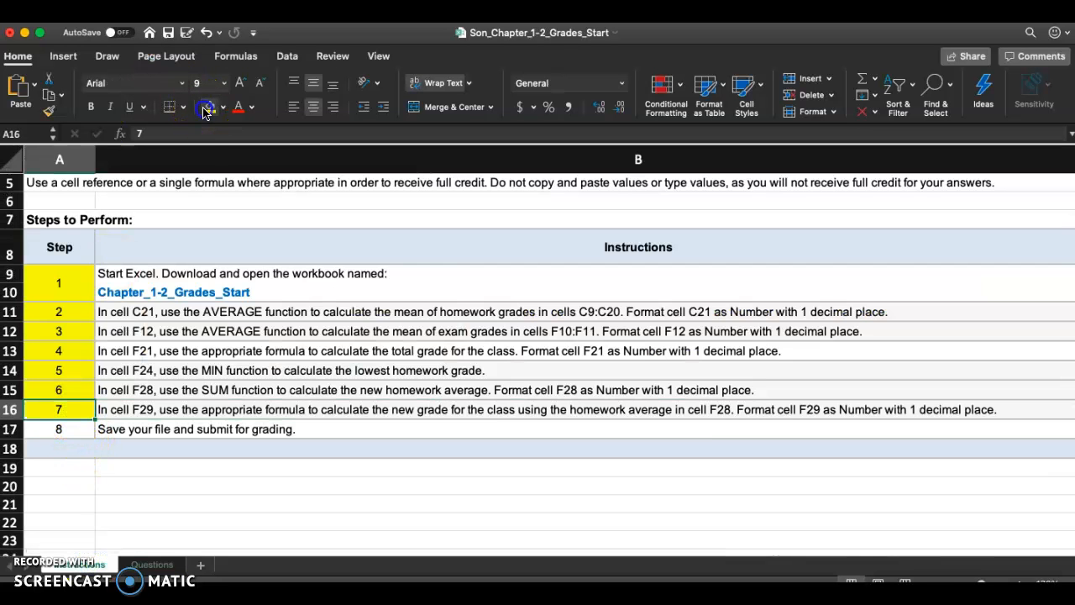
pyautogui.click(67, 428)
pyautogui.click(314, 106)
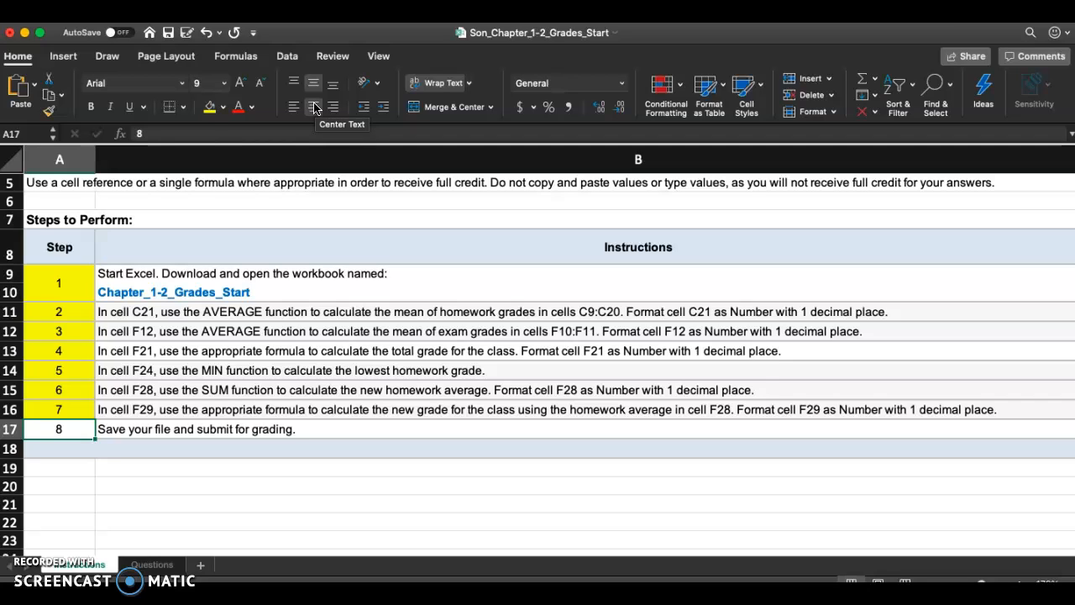
pyautogui.click(209, 107)
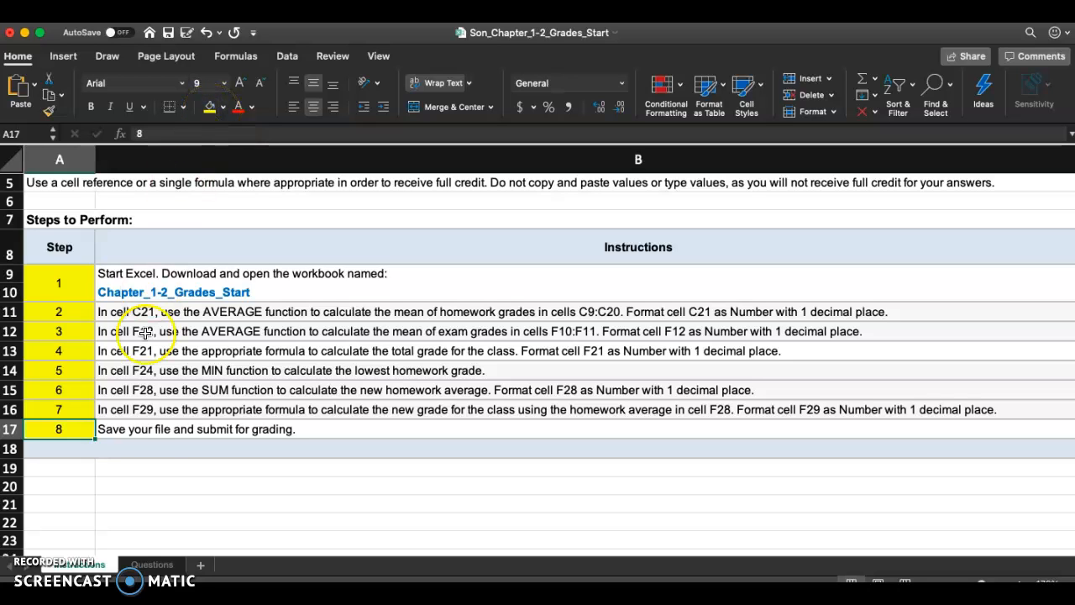
pyautogui.click(161, 429)
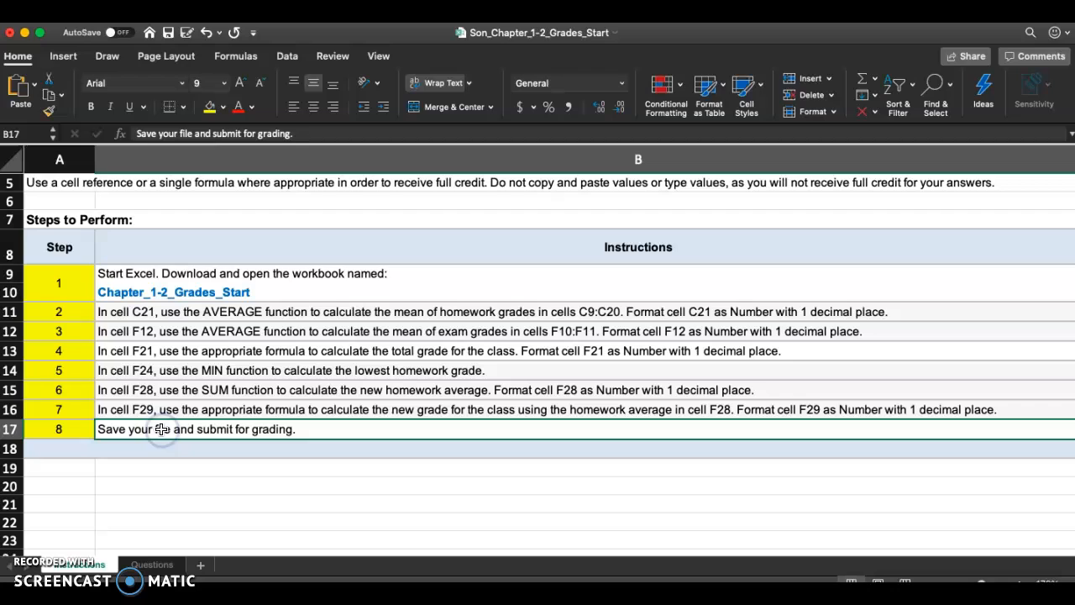